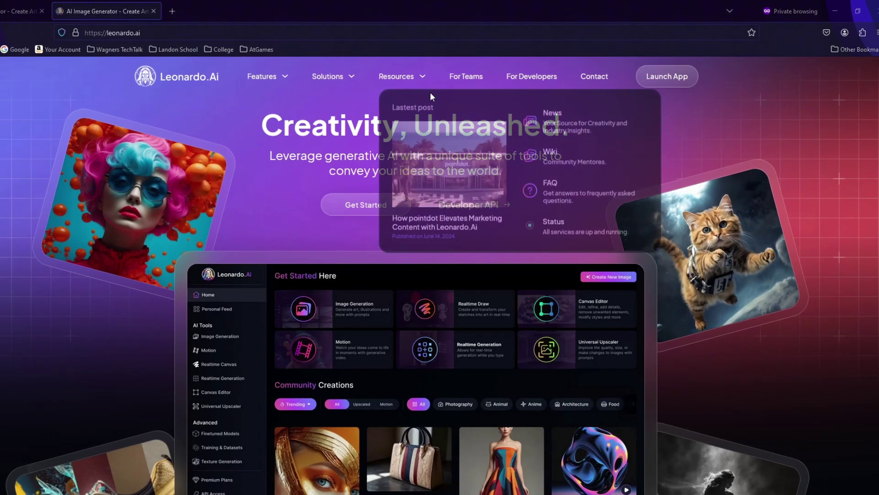
Step: Sign in to Leonardo.Ai with the account e-mail and open Image Creation from the app home
click(631, 137)
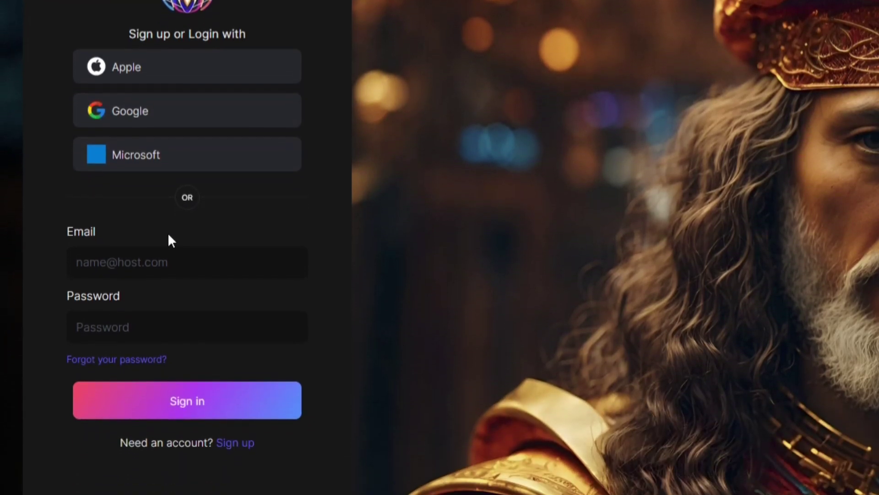
click(212, 331)
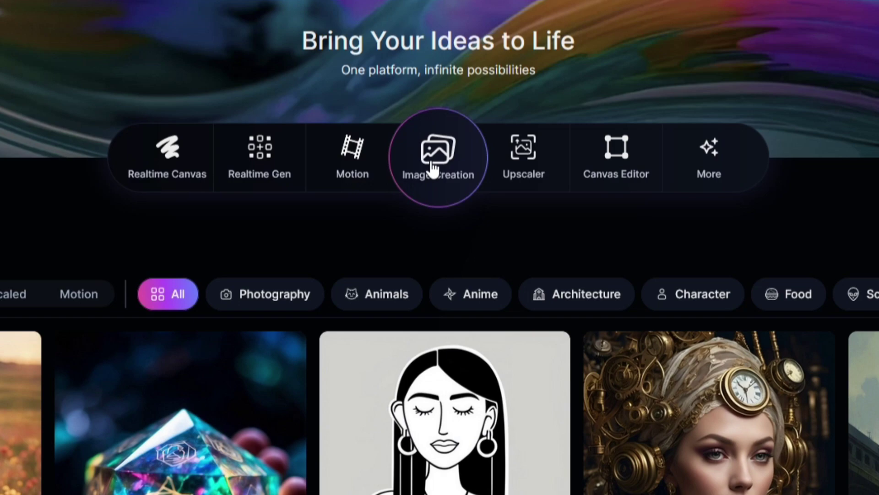
click(433, 170)
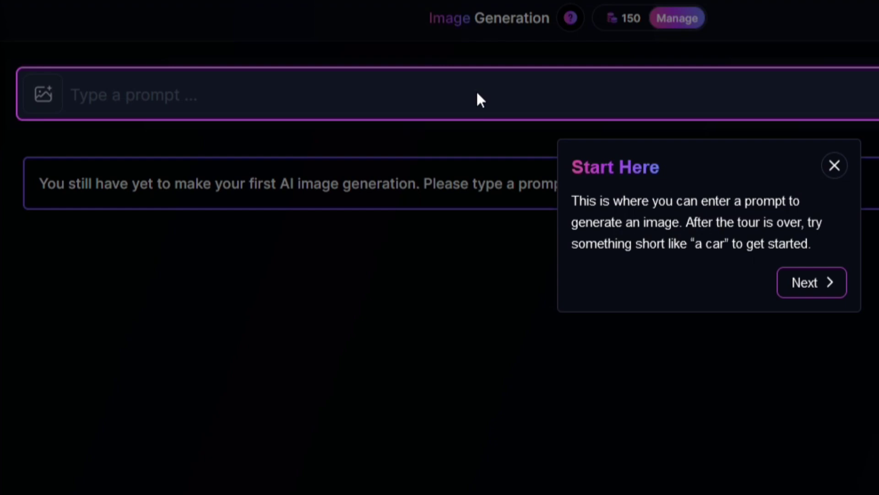
Step: Step through every intro tour tip, from presets and image guidance to Legacy Mode, and finish it
click(807, 284)
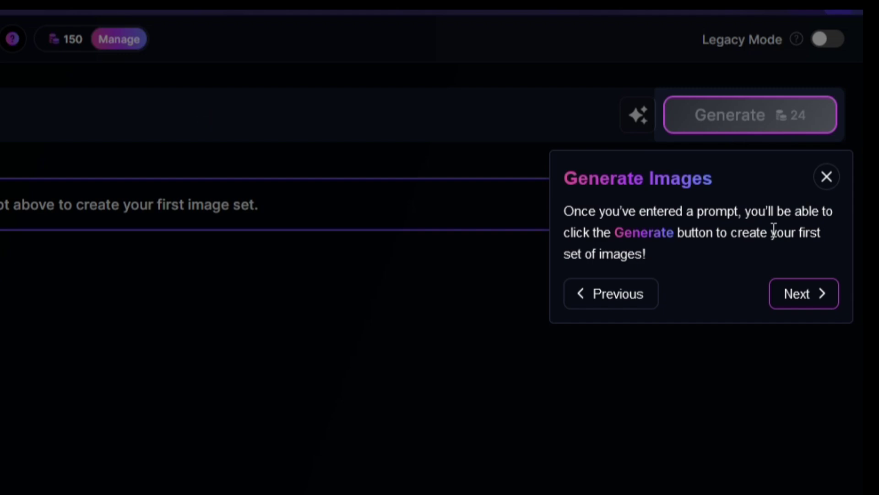
click(797, 294)
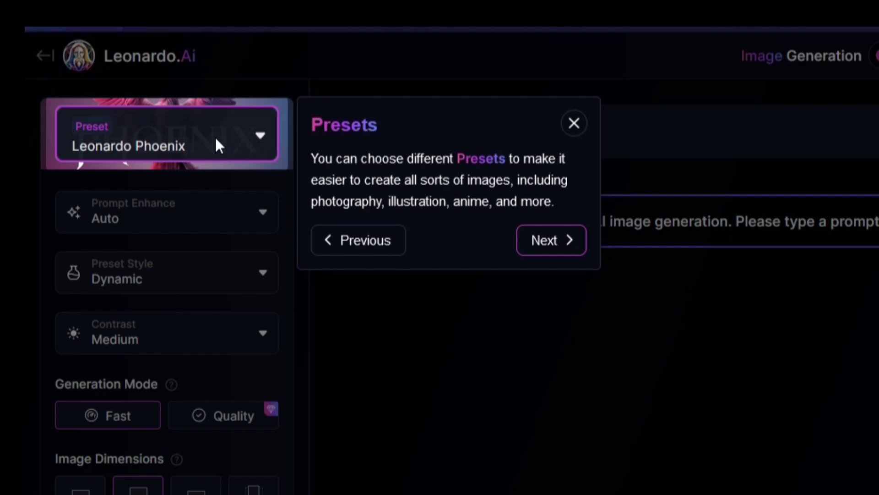
click(552, 242)
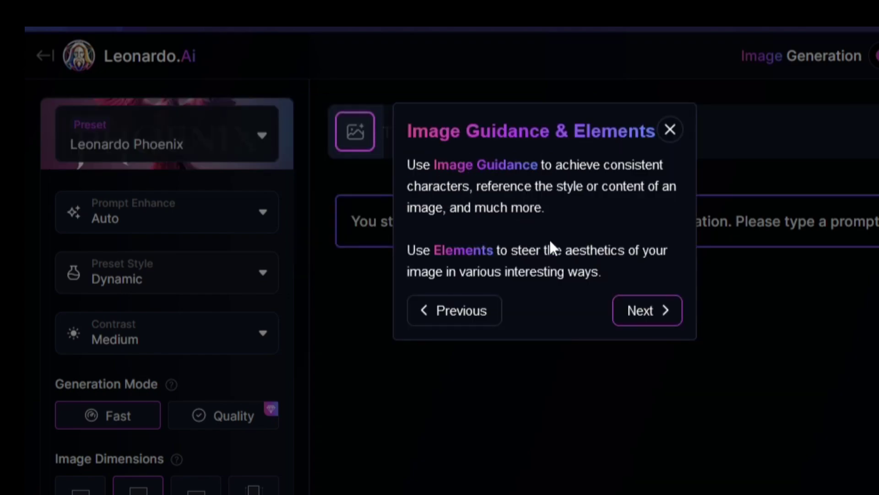
click(646, 312)
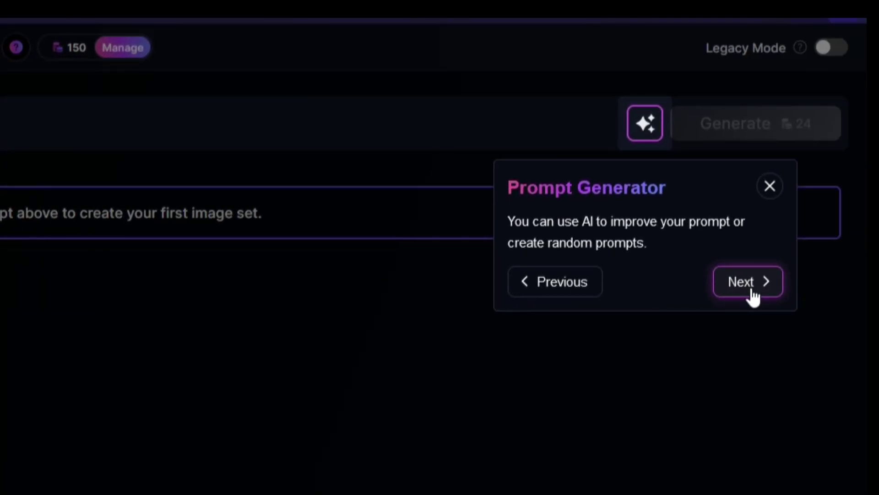
click(752, 291)
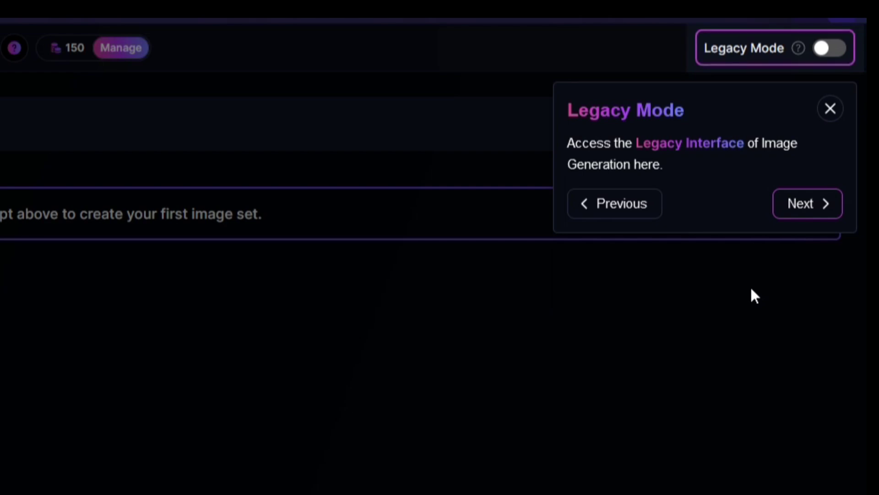
click(807, 207)
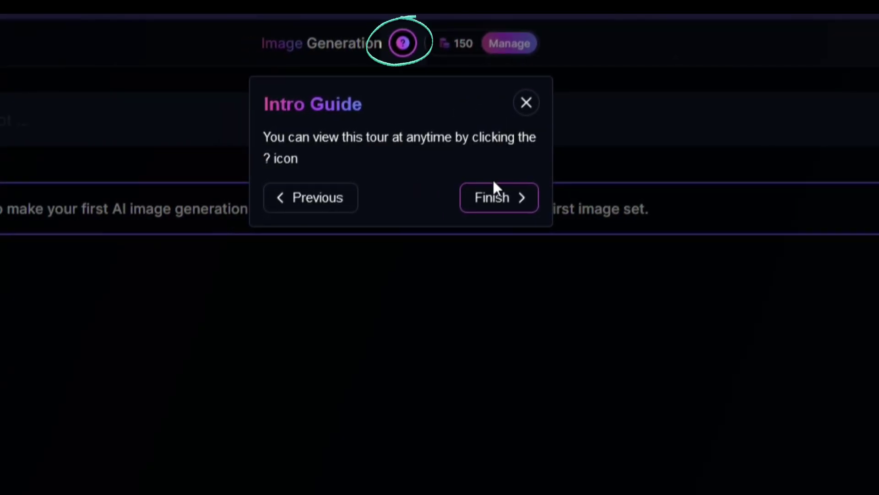
click(500, 202)
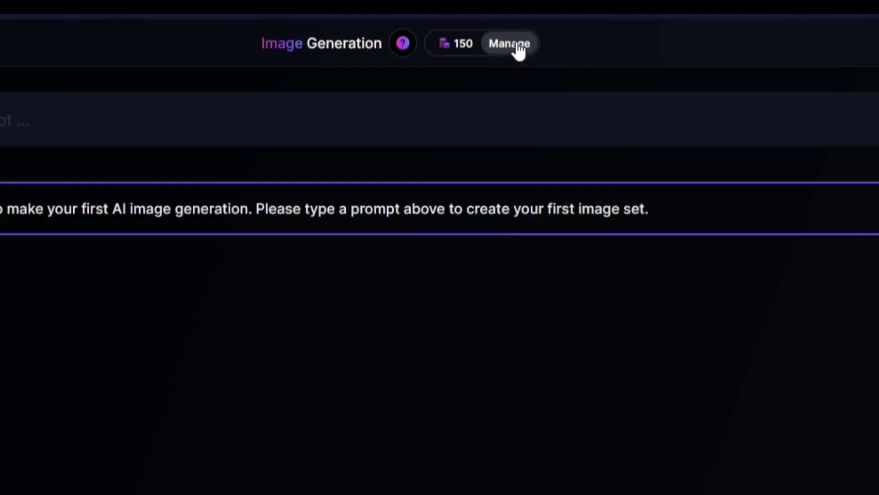
mouse_move(459, 48)
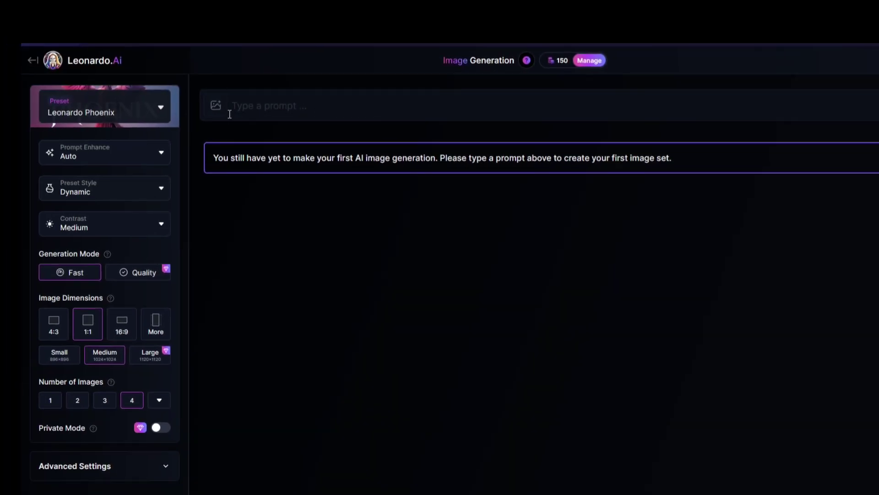
Step: Pick the Lifelike Vision card from Platform Presets and close the presets gallery
click(163, 115)
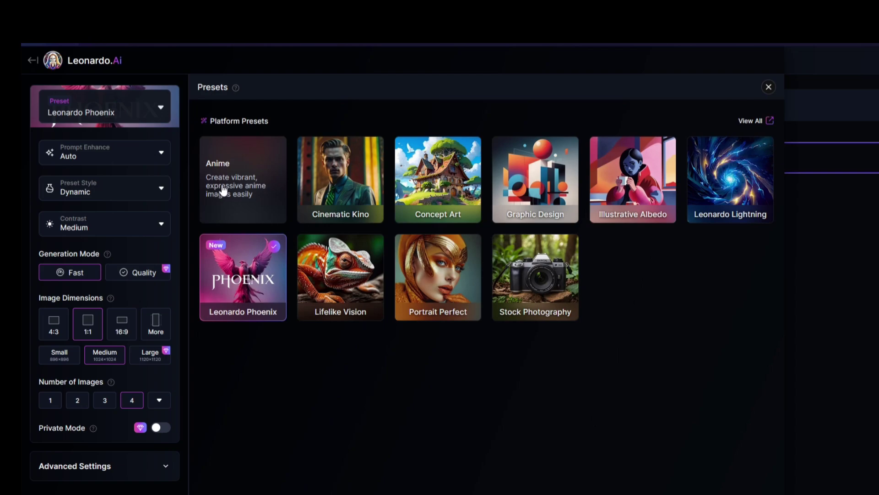
mouse_move(303, 197)
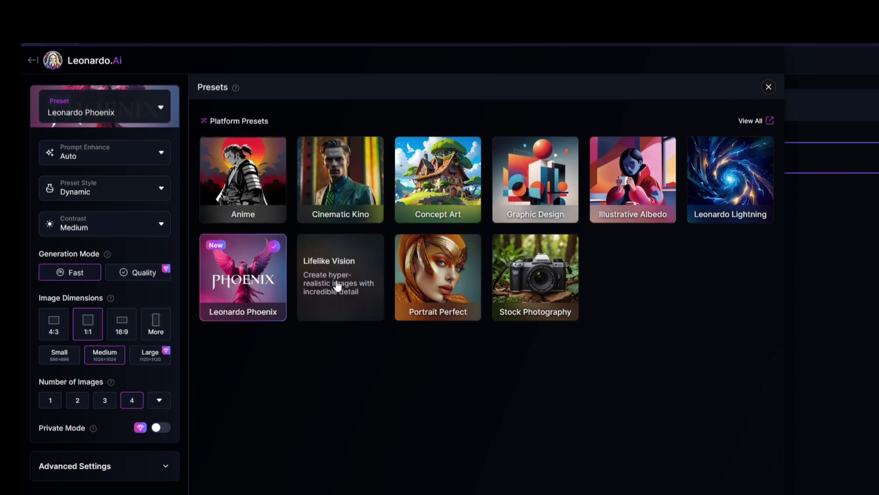
mouse_move(429, 287)
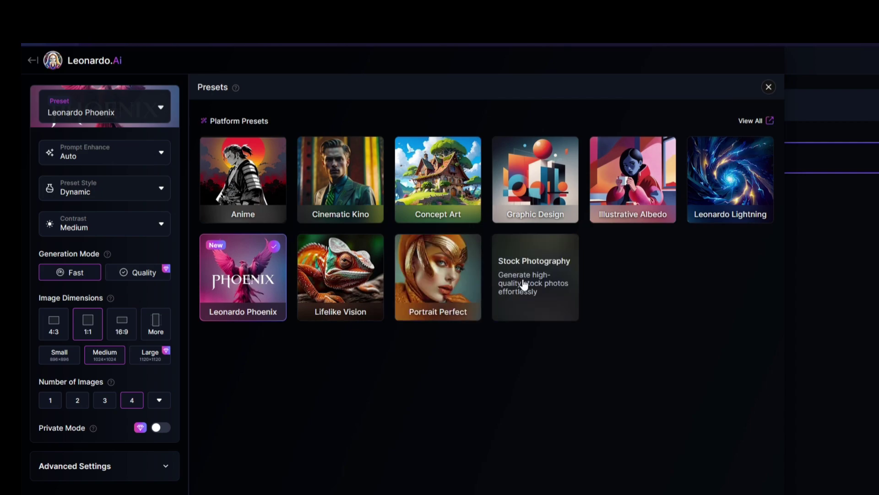
mouse_move(696, 197)
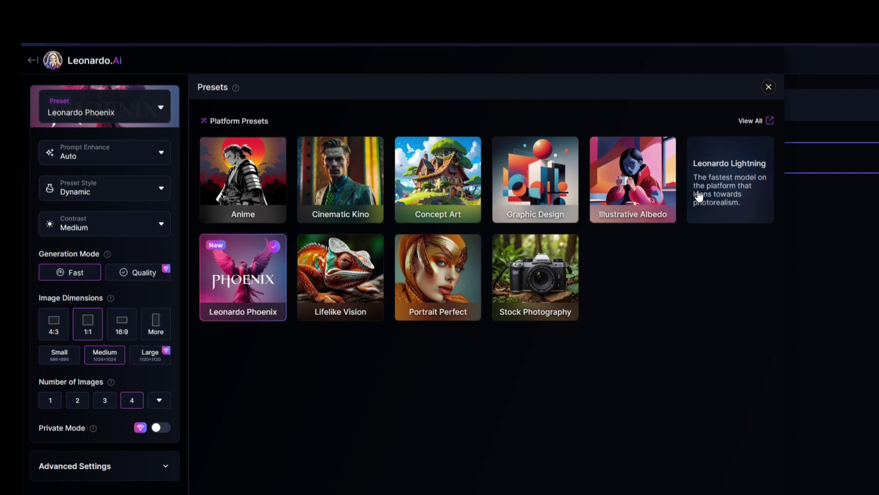
click(350, 285)
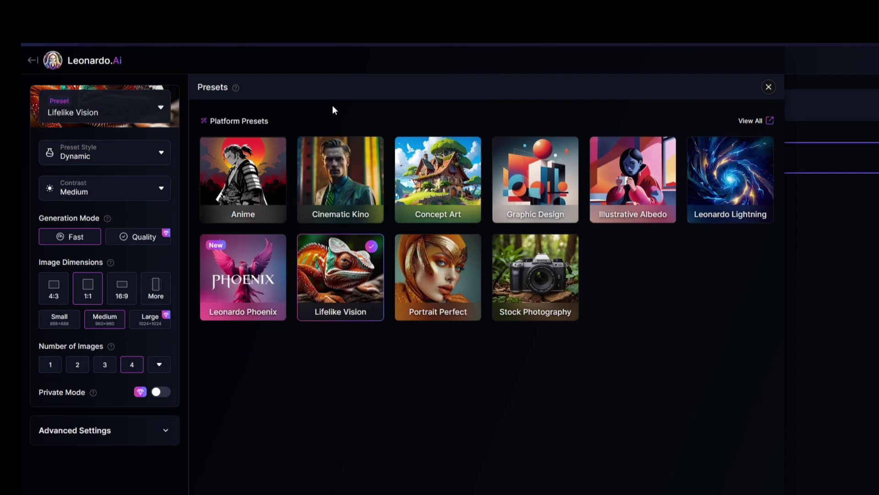
click(769, 87)
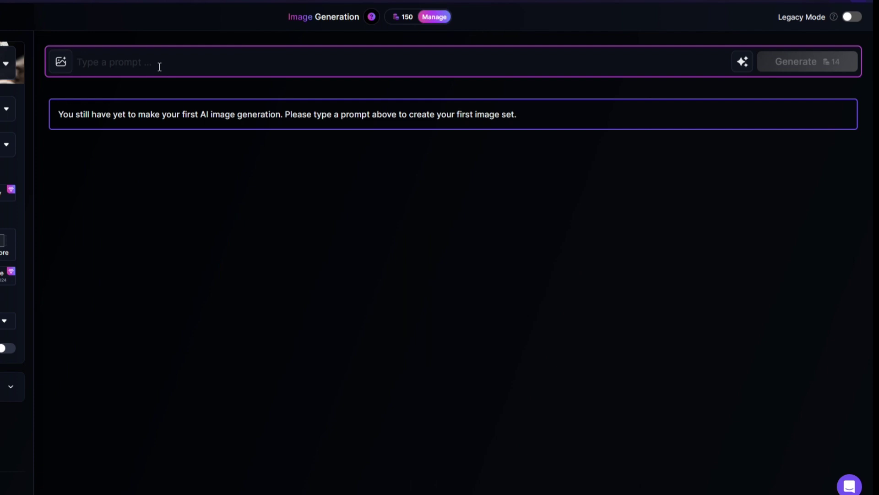
Step: Paste the prompt 'lifelike frog about to catch a fly with its tongue' and choose 3D Render style, keeping Contrast Medium
text(lifelike frog about to catch a fly with its tongue)
click(116, 143)
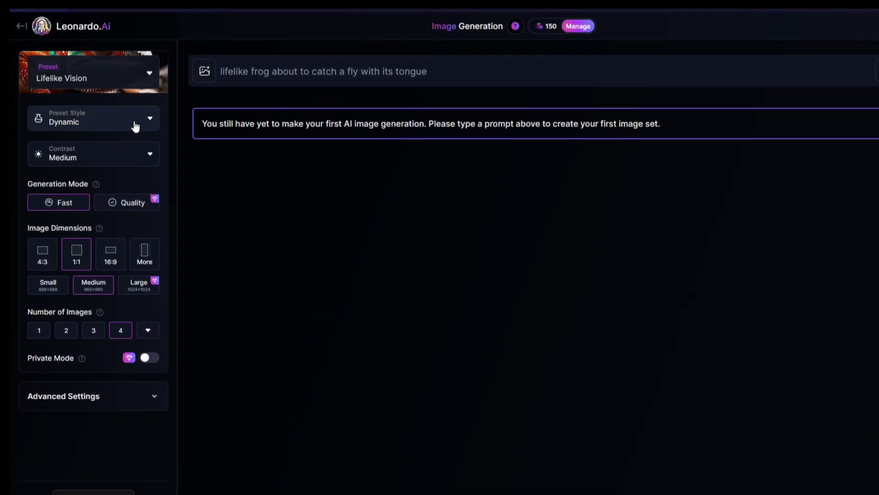
click(127, 131)
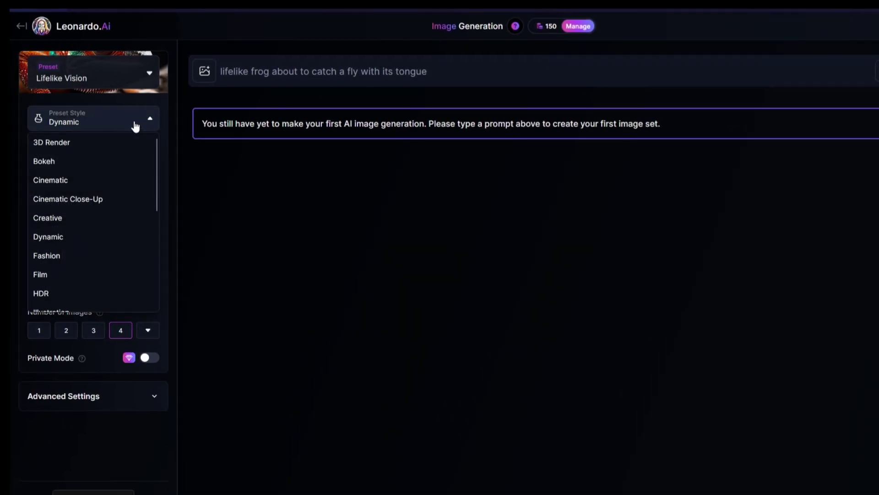
click(75, 145)
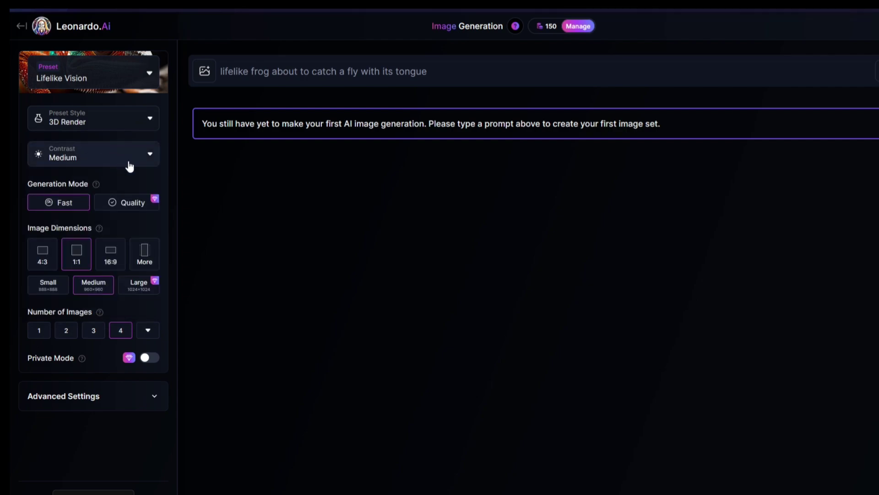
click(147, 159)
click(147, 160)
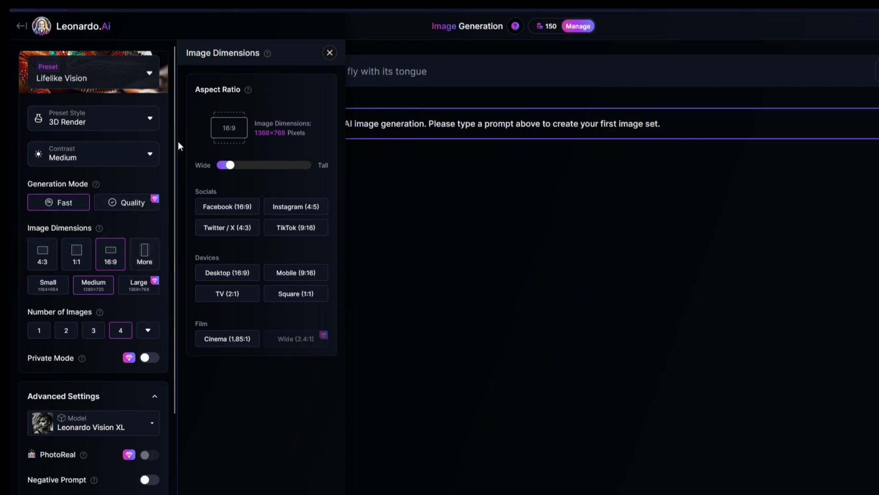
Step: Set Desktop 16:9 (1368×768) dimensions and generate four frog images
mouse_move(233, 169)
mouse_down()
mouse_move(244, 169)
mouse_move(222, 172)
mouse_move(230, 169)
mouse_up()
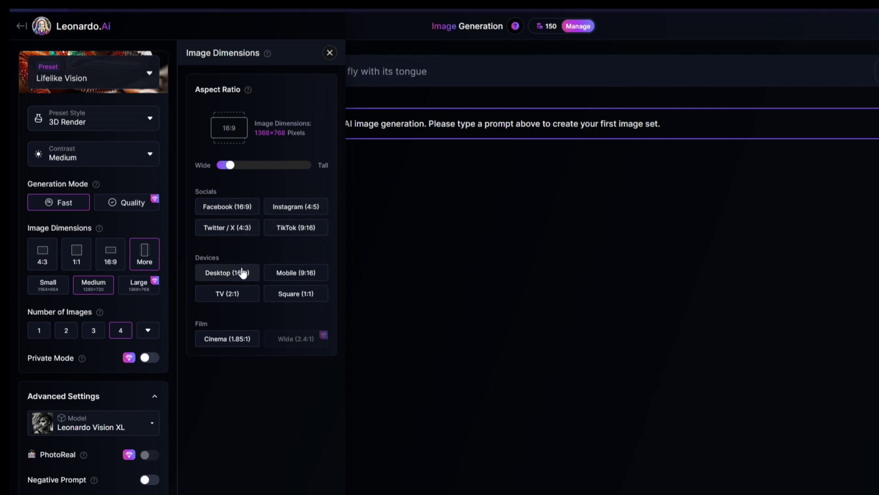
click(110, 254)
click(371, 78)
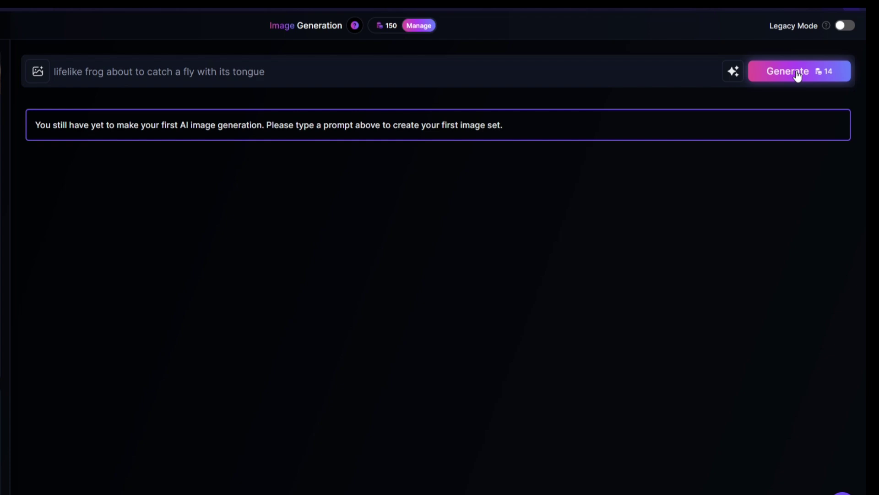
click(797, 73)
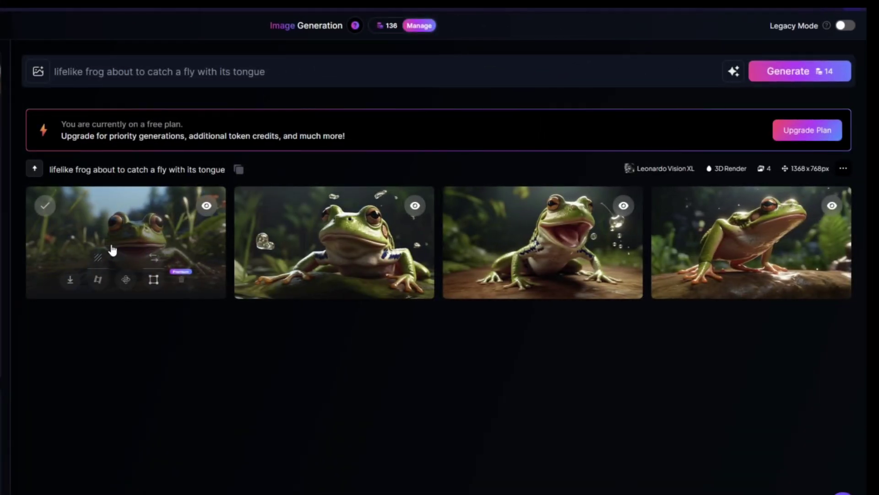
Step: View the four frog renders full size one after another, looping back to the first
click(131, 233)
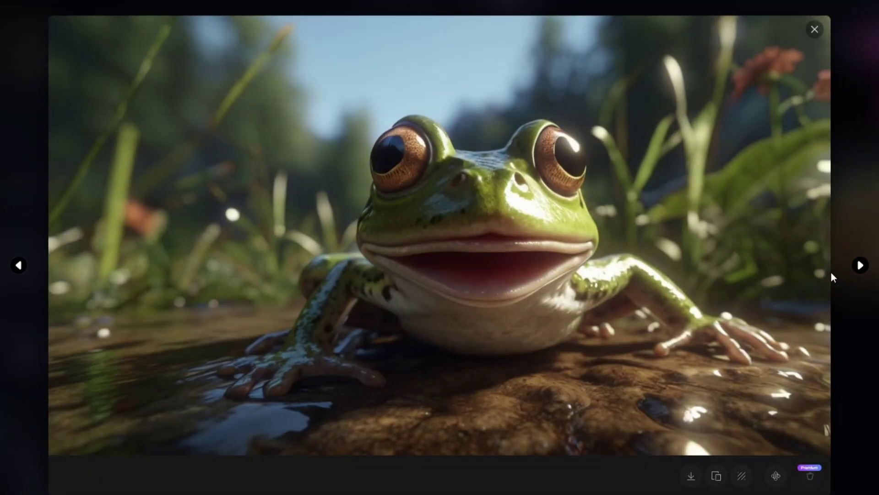
click(860, 266)
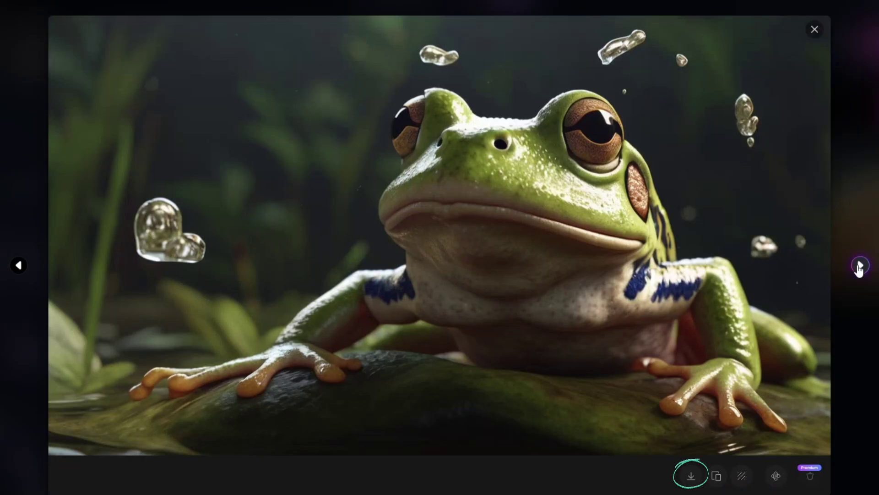
click(859, 267)
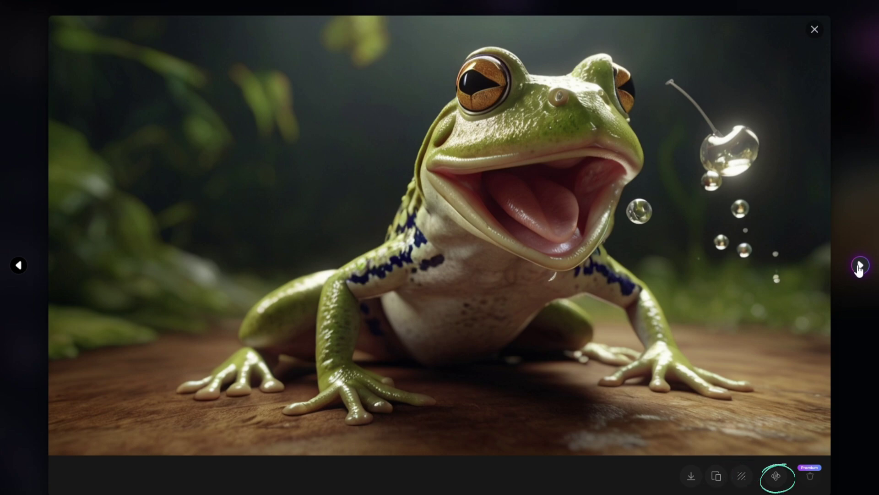
click(860, 267)
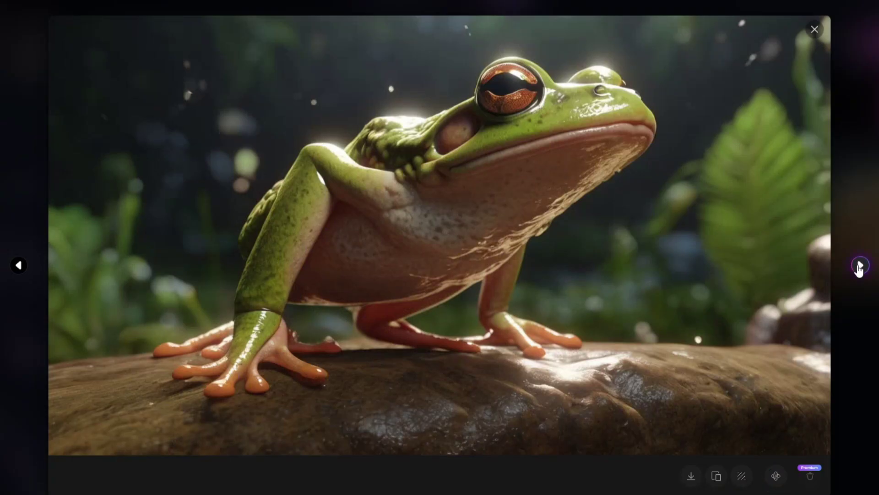
click(859, 266)
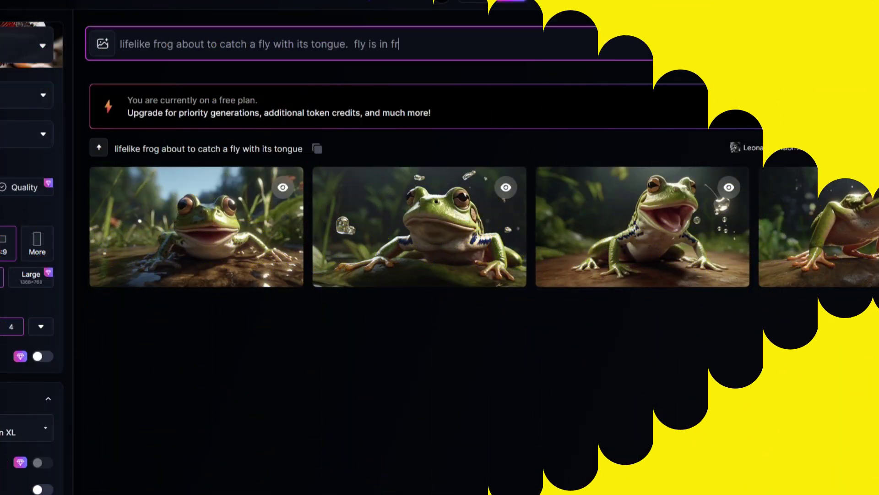
Step: Extend the prompt so the fly is in front of the frog's head, generate, and browse the new images full size
text(ont of the frogs head.)
key(Return)
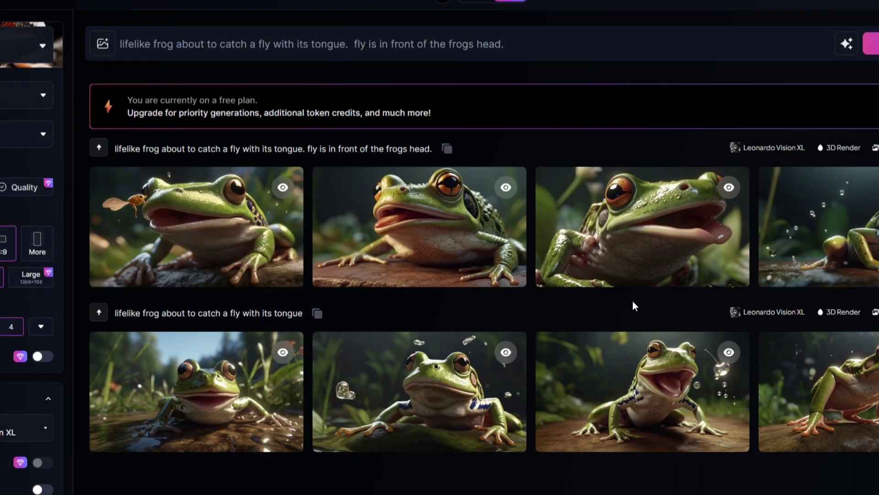
mouse_move(231, 221)
click(197, 212)
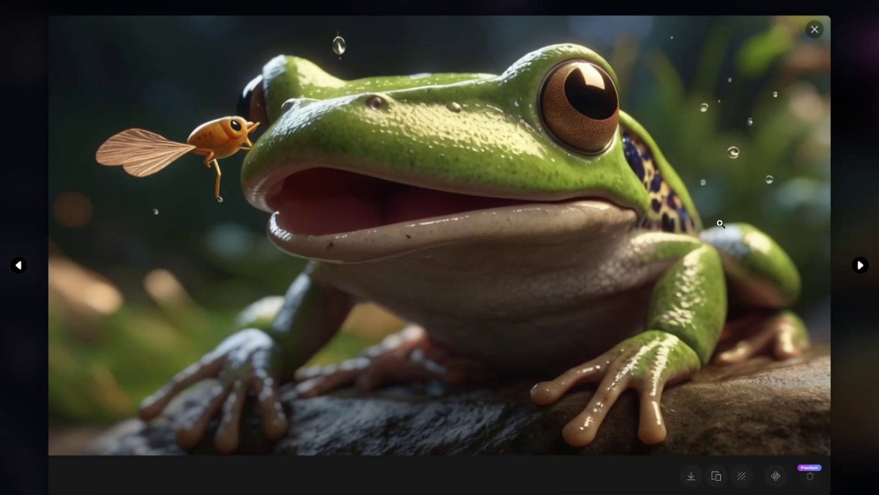
click(860, 266)
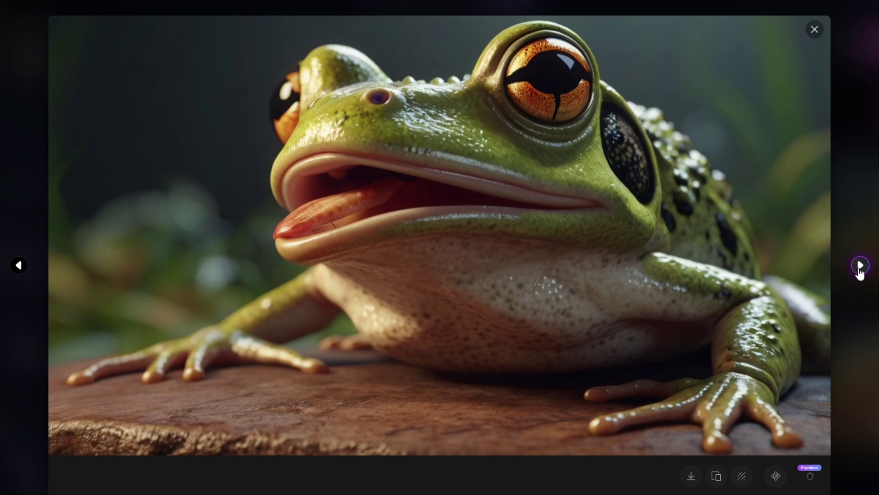
click(860, 266)
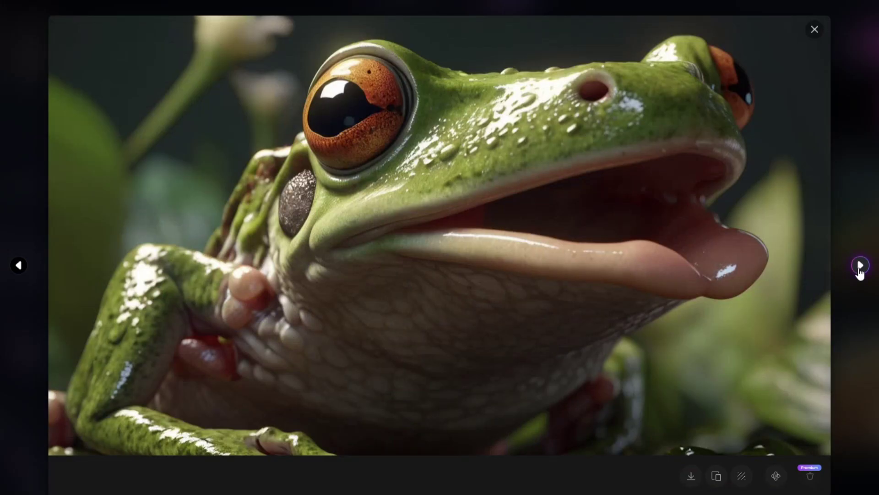
click(860, 265)
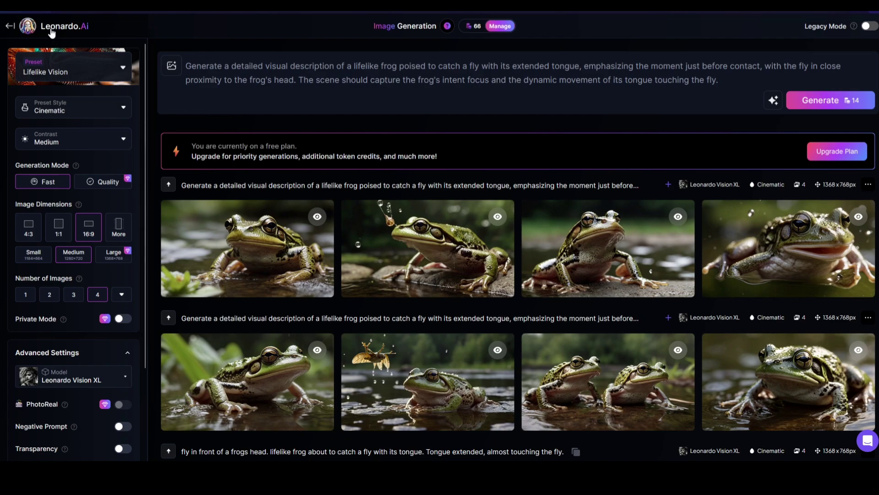
Step: Go back to the Leonardo.Ai home page with its Community Creations gallery
click(9, 25)
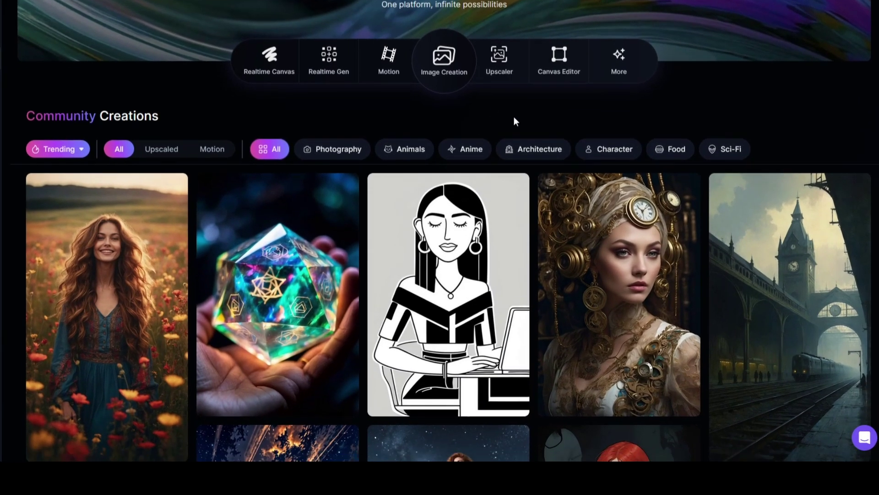
Step: Scroll down the Community Creations feed until the red-armoured Mandalorian image comes into view
scroll(514, 117, down, 5)
scroll(733, 110, down, 2)
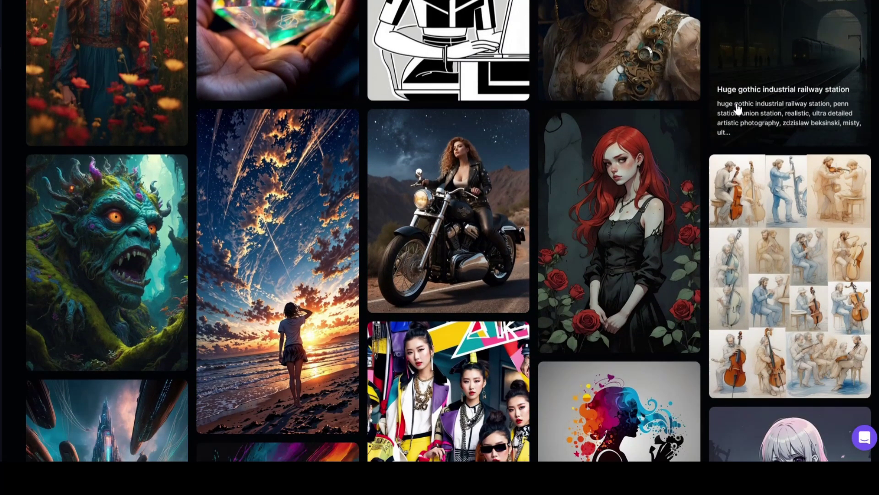
scroll(458, 138, down, 2)
scroll(580, 164, down, 2)
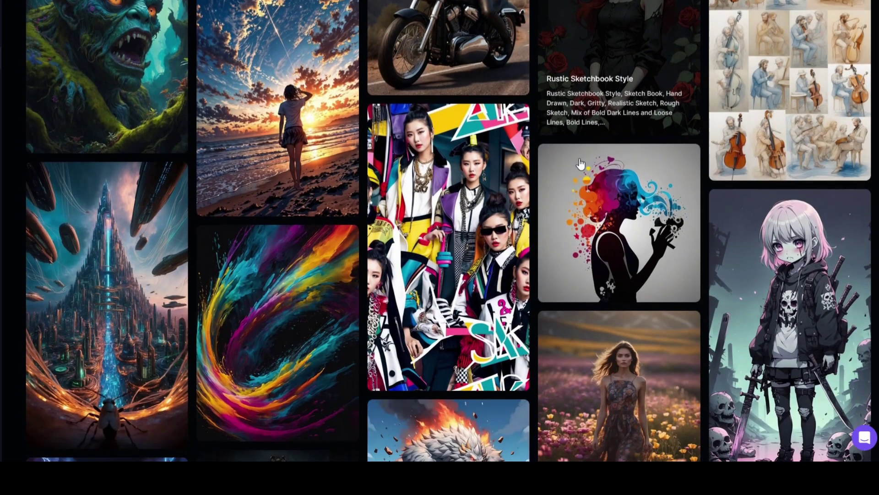
scroll(580, 164, down, 7)
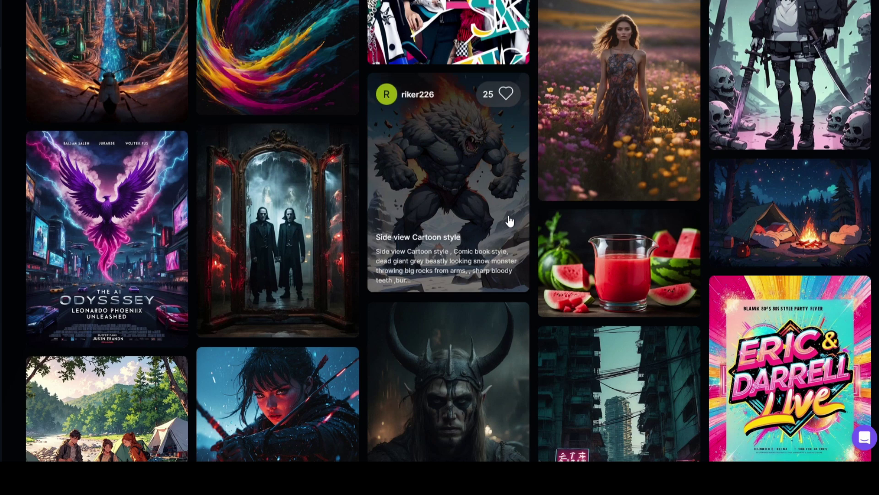
scroll(662, 208, down, 4)
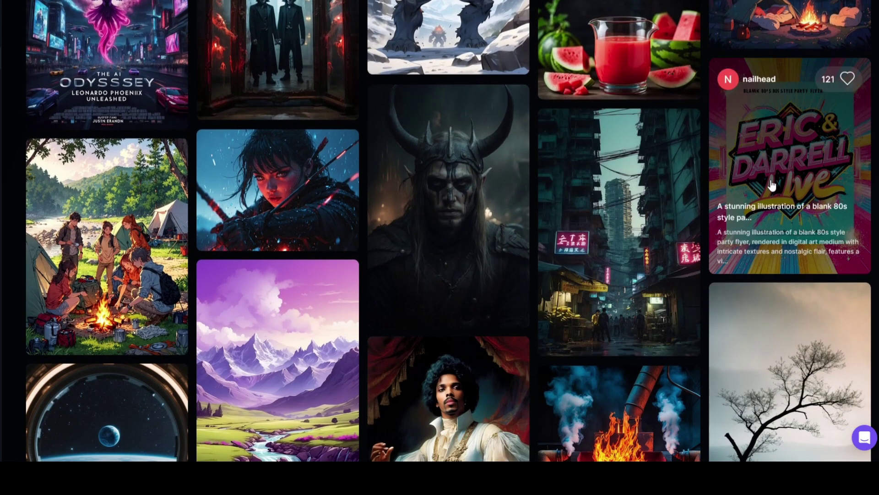
scroll(504, 182, down, 1)
scroll(504, 182, down, 3)
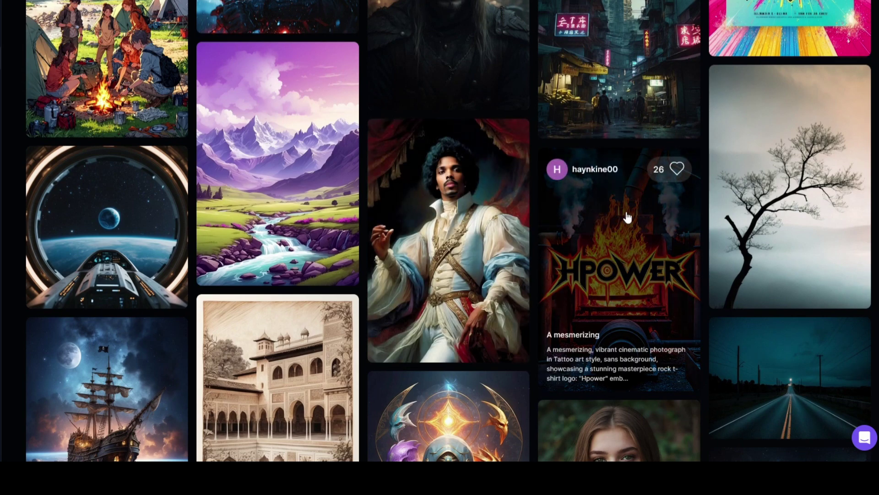
scroll(731, 214, down, 4)
scroll(731, 214, down, 2)
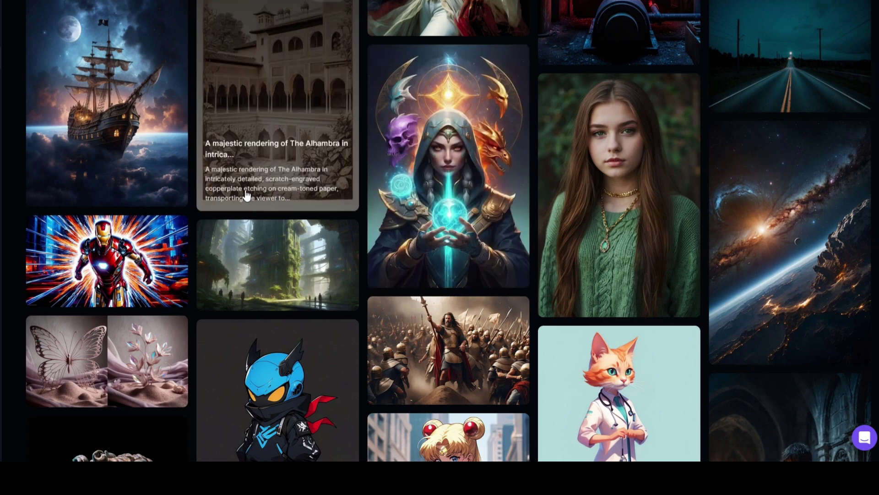
scroll(245, 193, down, 7)
scroll(244, 192, down, 7)
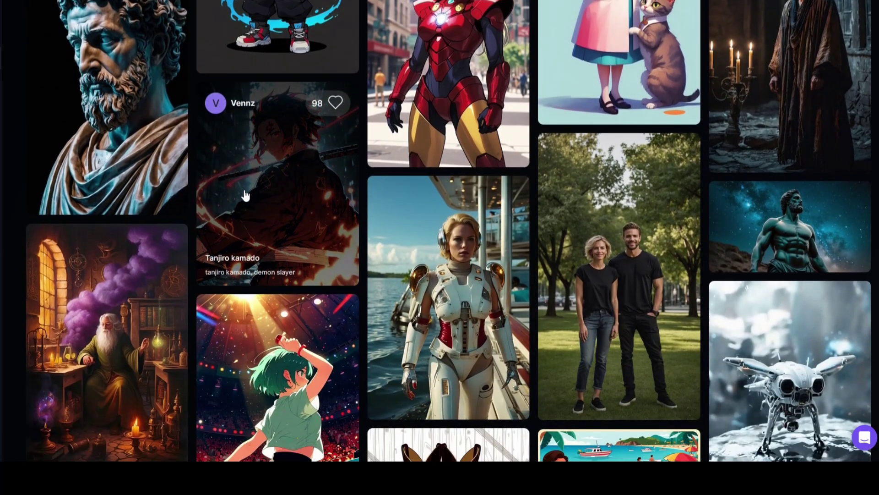
scroll(245, 195, down, 8)
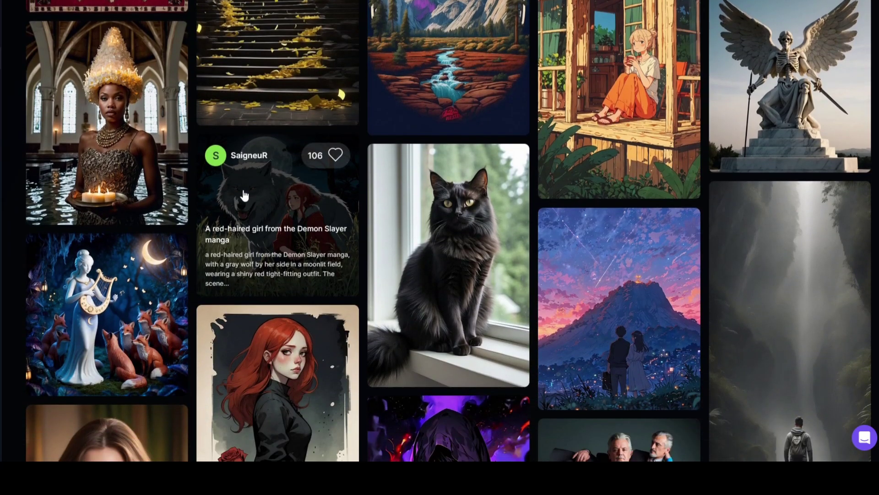
scroll(244, 195, down, 6)
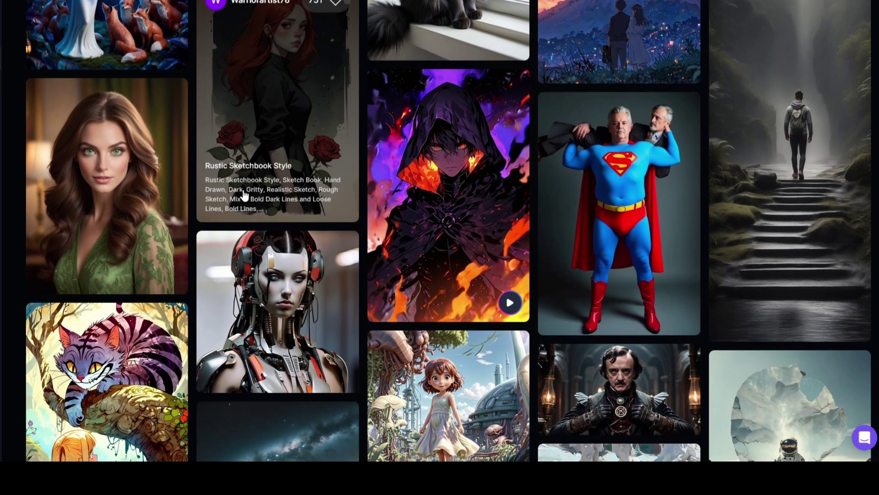
scroll(244, 195, down, 3)
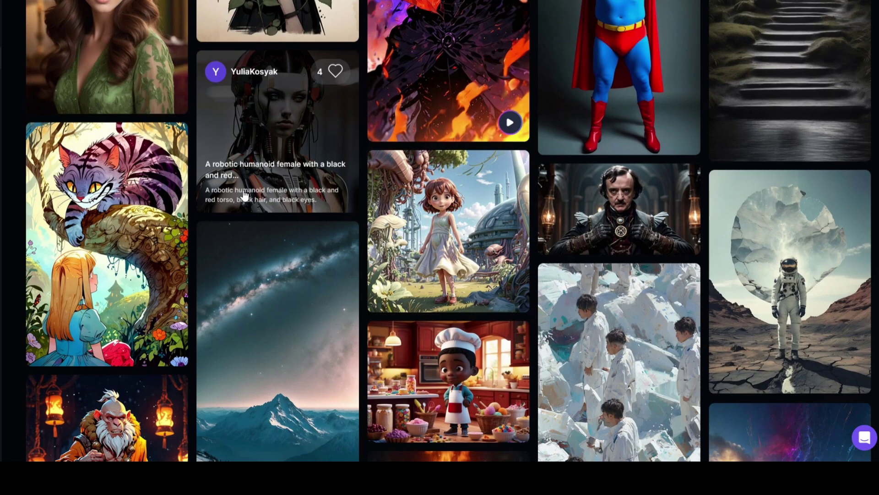
scroll(244, 195, down, 4)
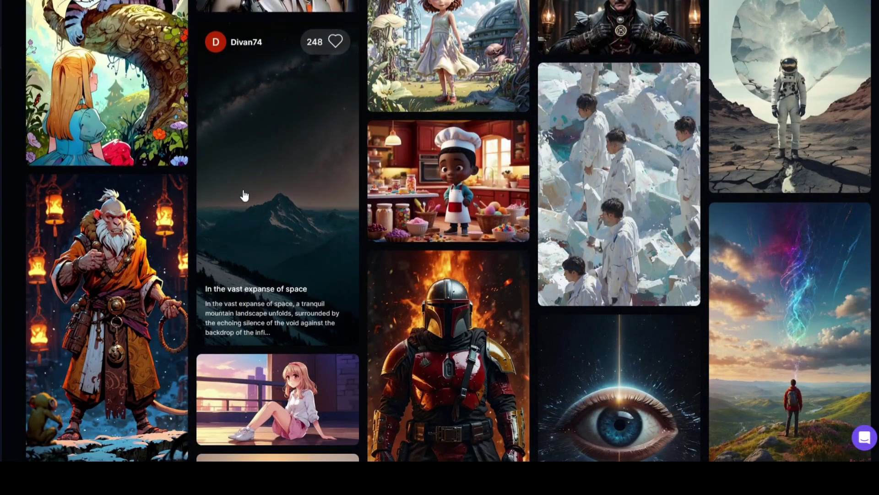
scroll(256, 192, down, 3)
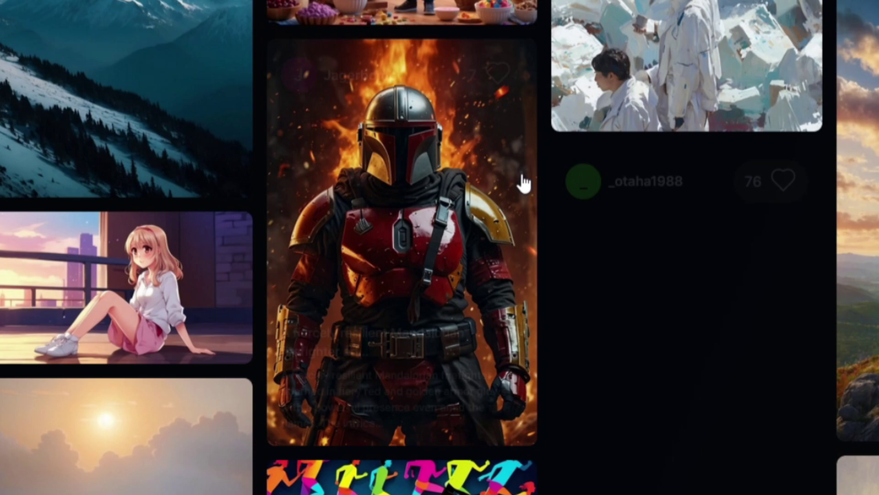
Step: Open the details of the Mandalorian firefighter community image
click(524, 183)
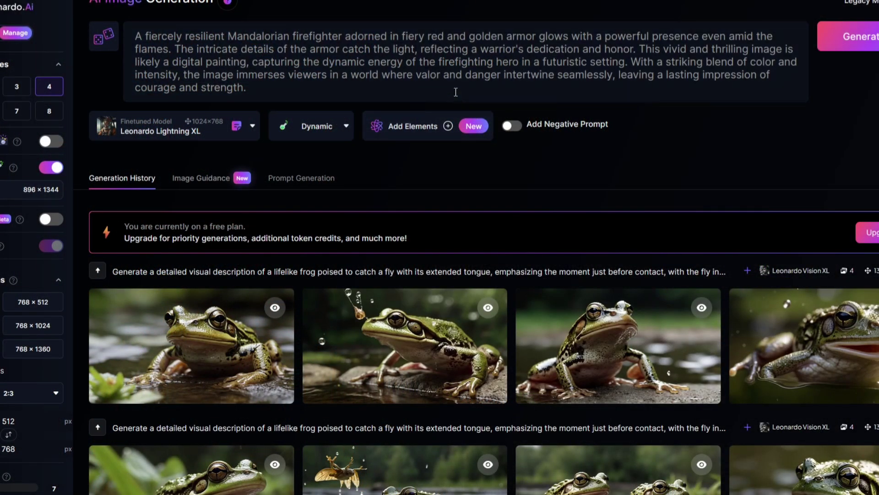
Step: Change the prompt to 'fiery green and red armor' and generate new Mandalorian images
click(456, 92)
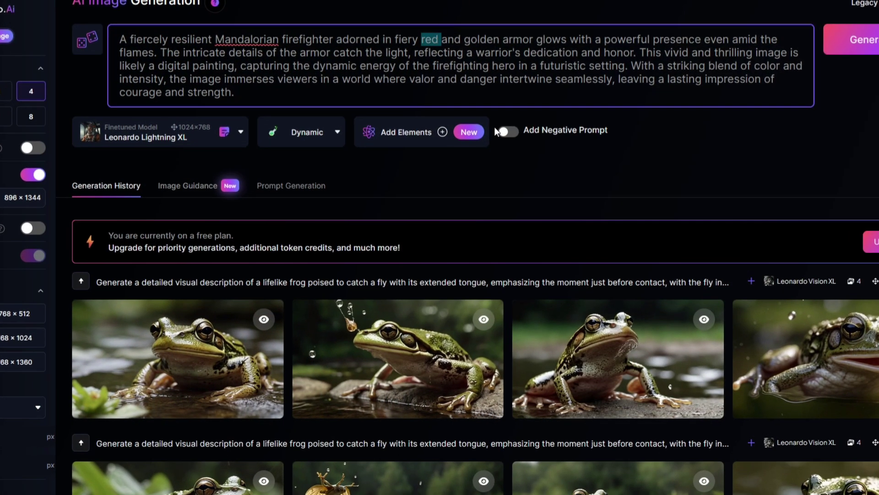
text(green)
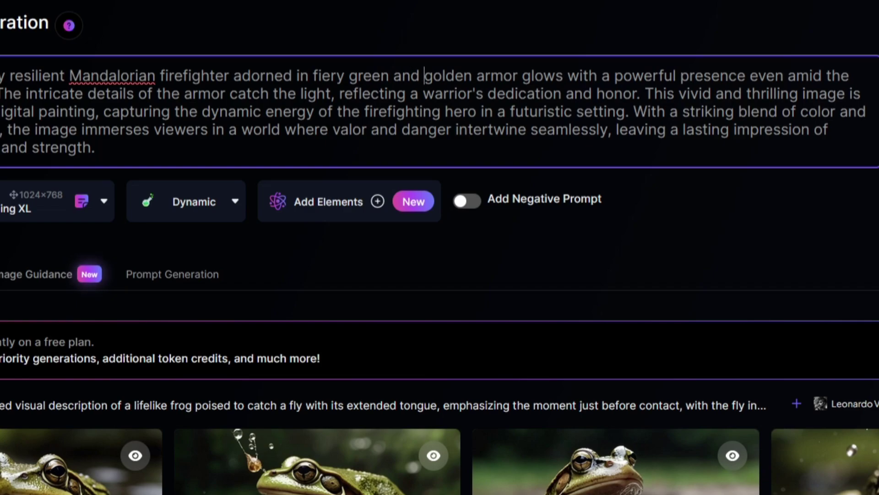
key(ctrl+shift+Right)
text(red)
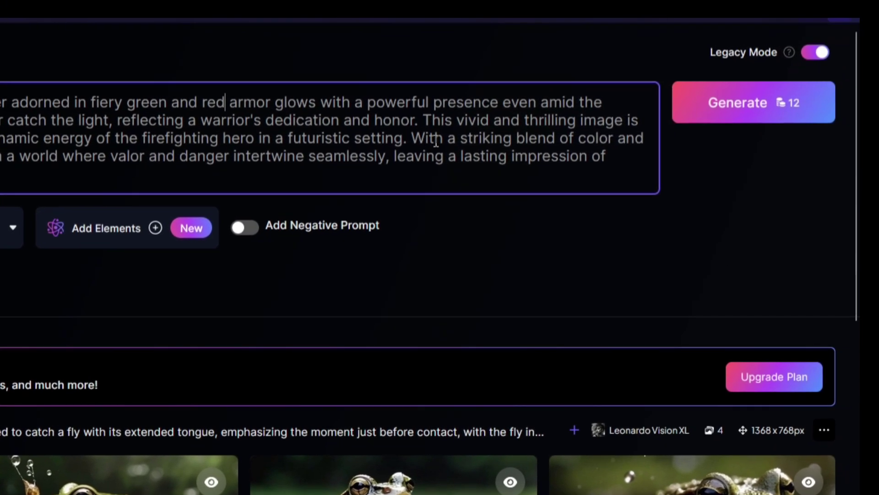
click(743, 113)
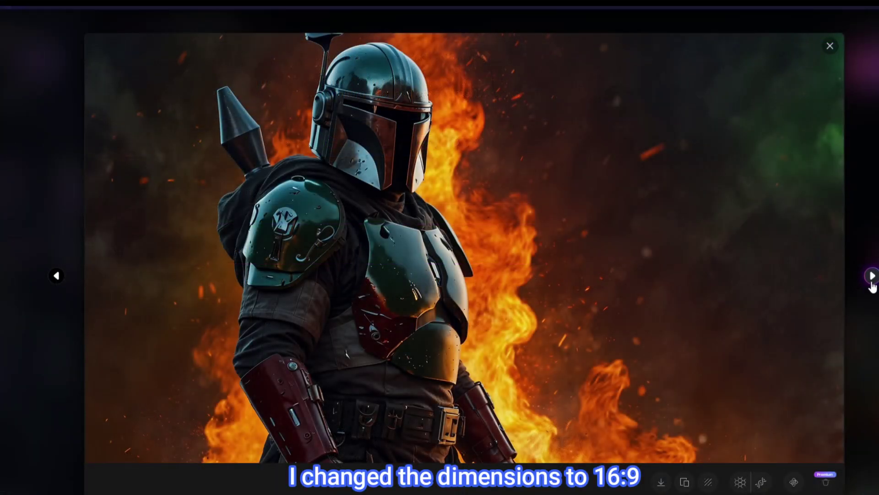
Step: Page through two more Mandalorian results, then switch the preset to Leonardo Lightning
click(872, 284)
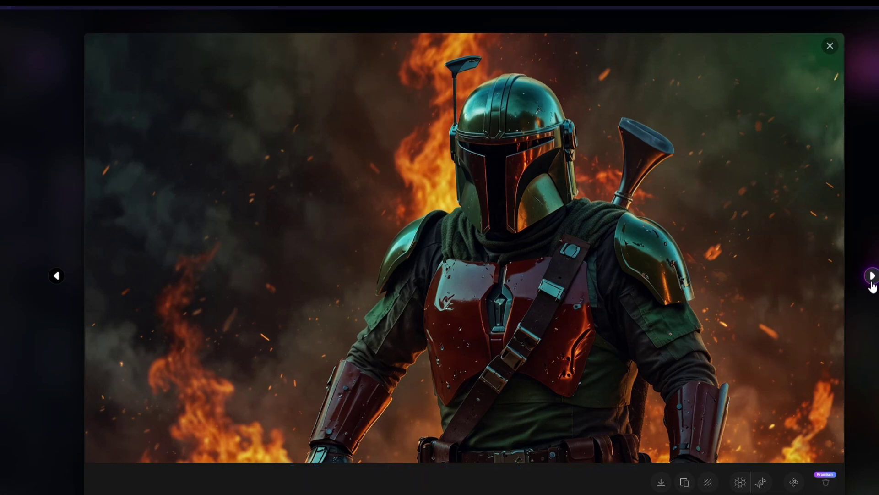
click(872, 275)
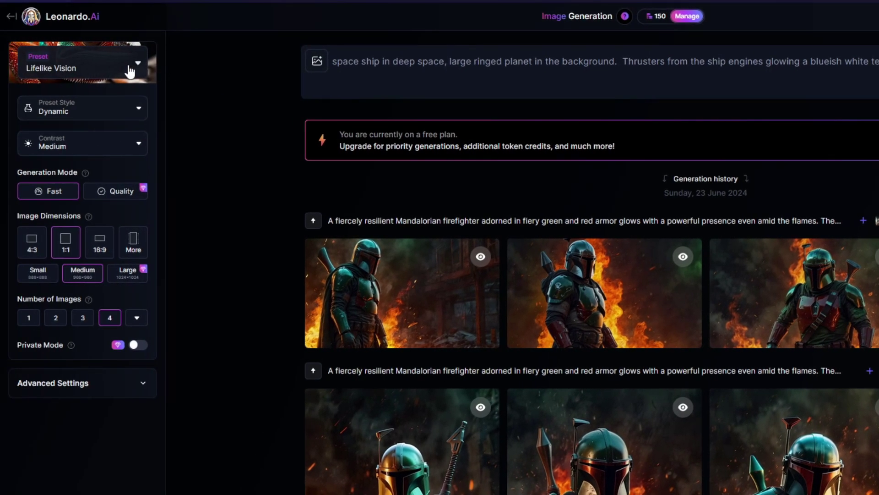
click(131, 71)
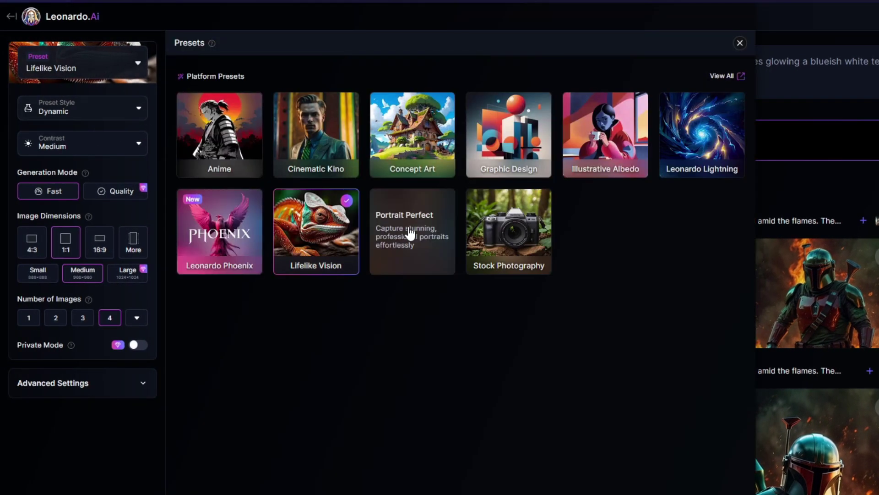
click(697, 153)
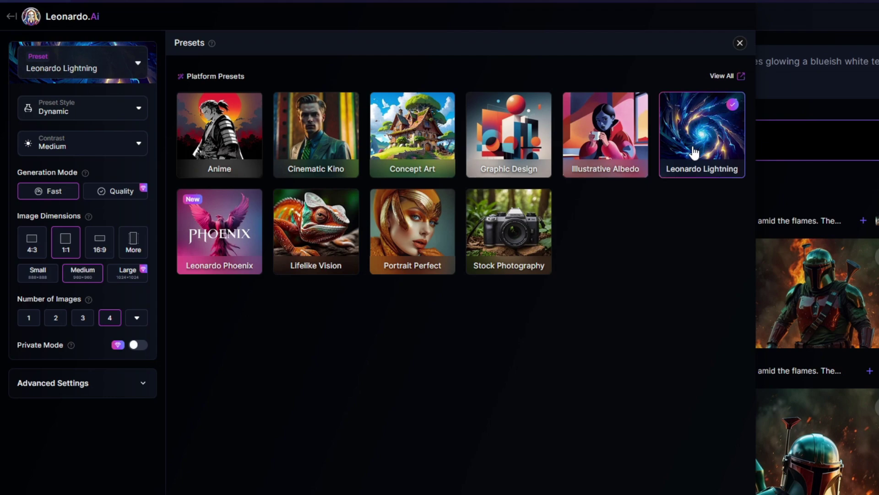
click(739, 43)
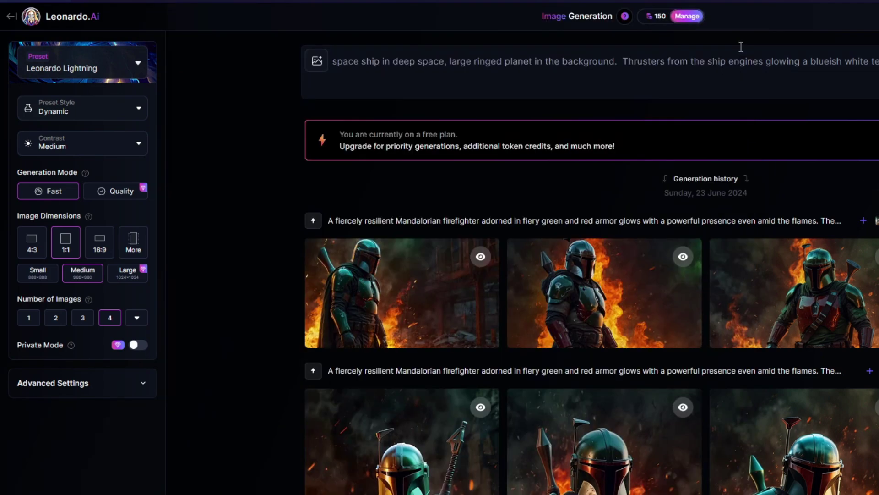
Step: Keep the Dynamic preset style and set image dimensions to 16:9 Medium (1280×720)
click(106, 113)
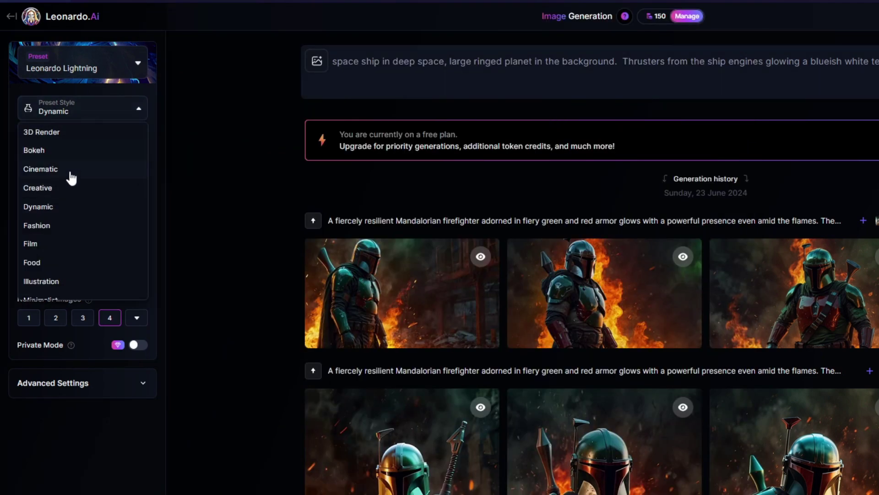
scroll(67, 205, down, 4)
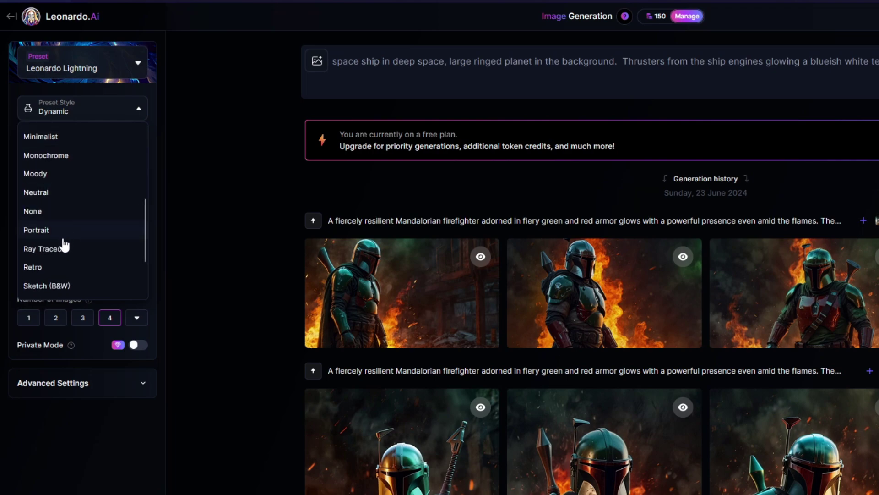
scroll(92, 257, down, 2)
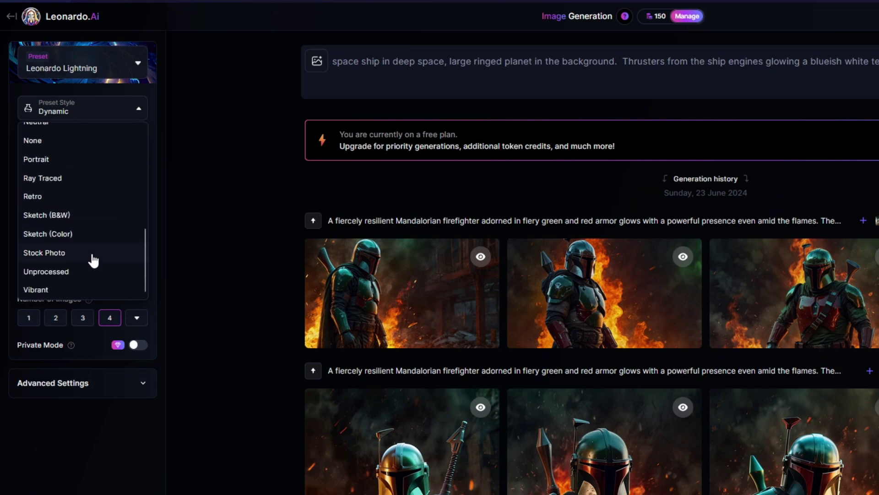
scroll(83, 263, up, 5)
scroll(83, 259, up, 2)
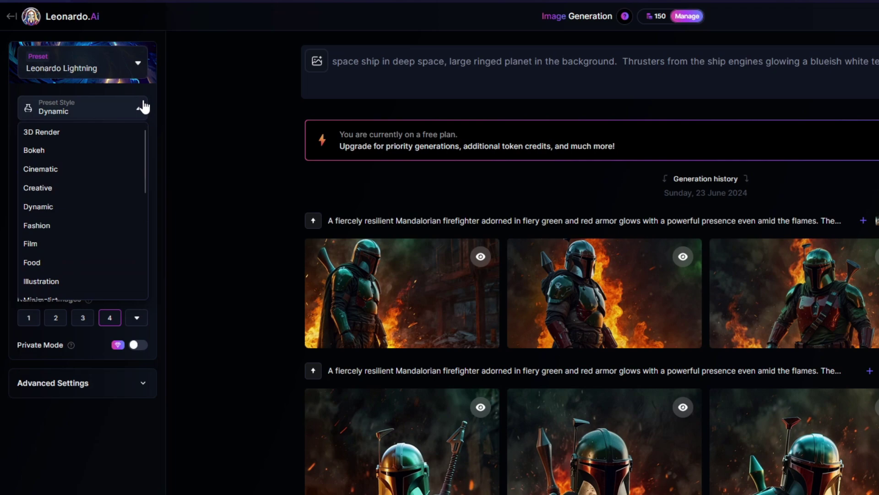
click(140, 110)
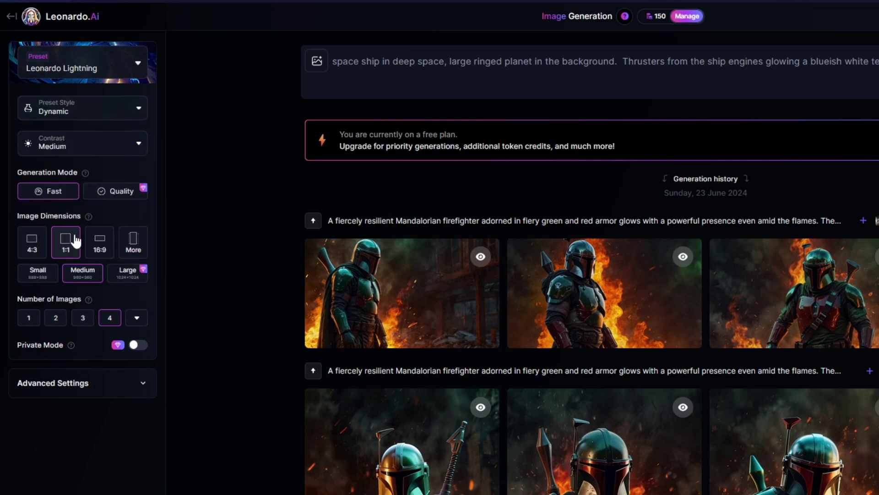
click(100, 250)
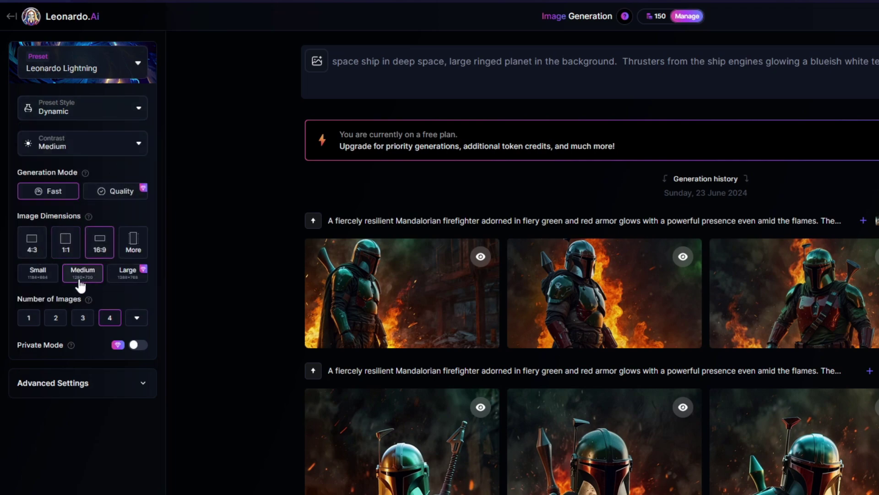
scroll(69, 348, down, 3)
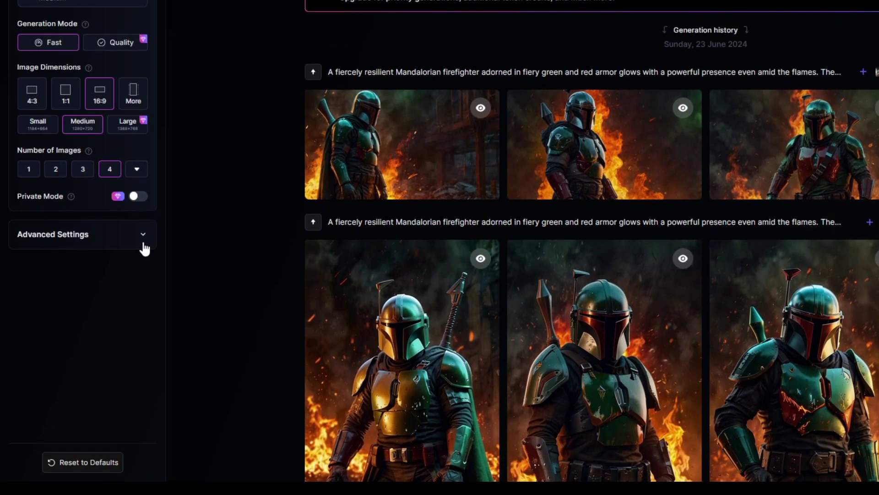
Step: Expand Advanced Settings and confirm Leonardo Lightning XL as the model
click(139, 235)
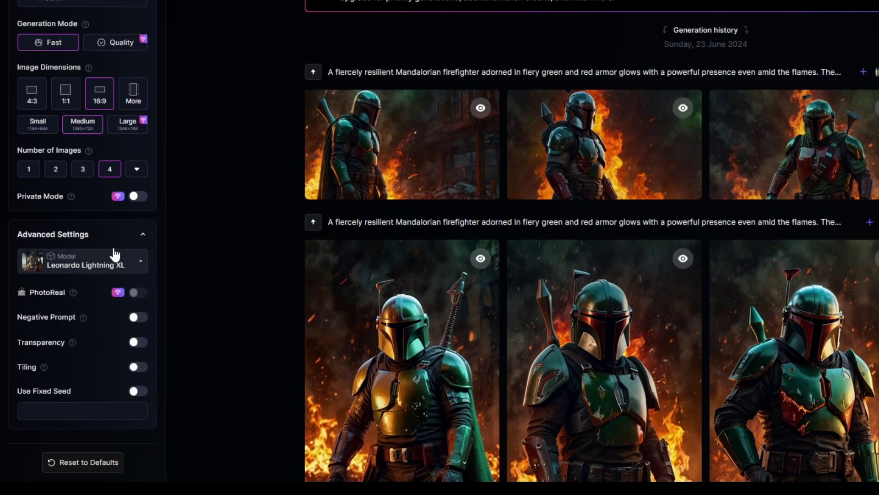
click(116, 265)
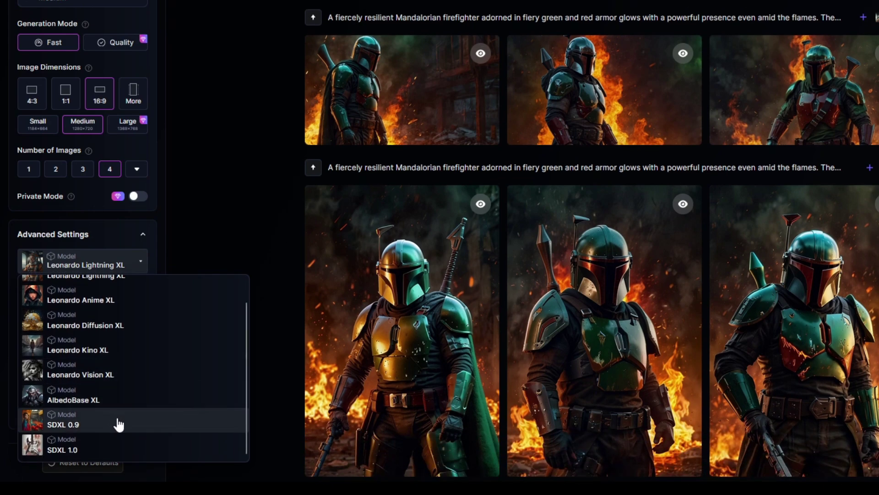
click(142, 261)
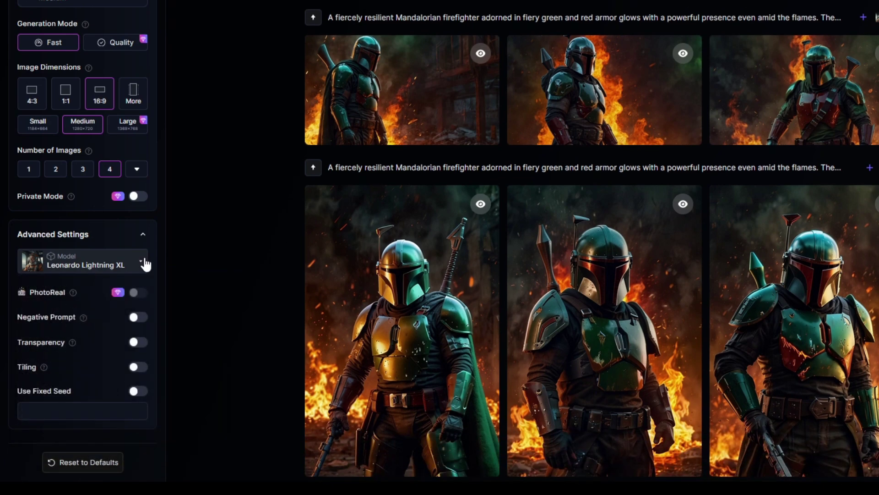
Step: Try the Negative Prompt and Transparency toggles, leaving both switched off
click(139, 317)
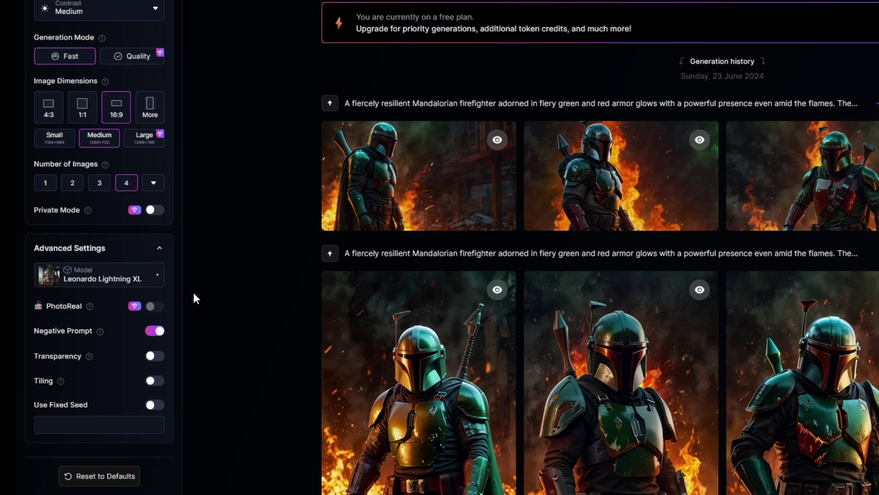
click(151, 336)
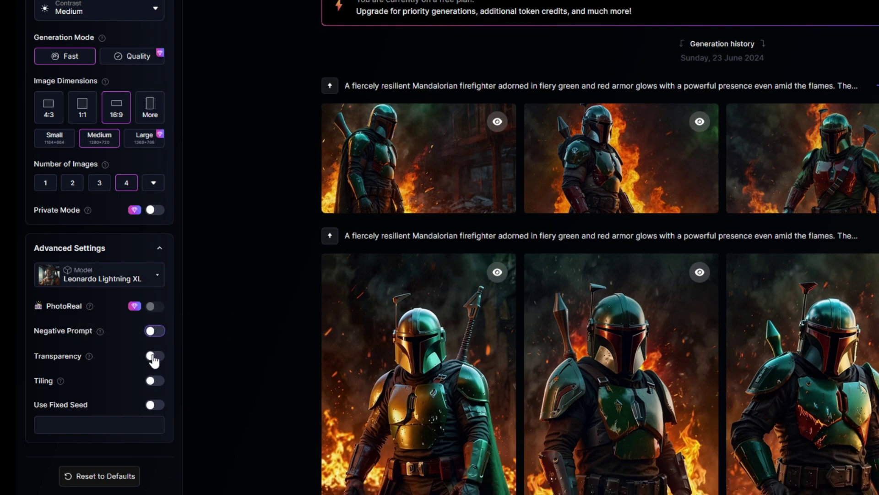
click(154, 357)
mouse_move(90, 355)
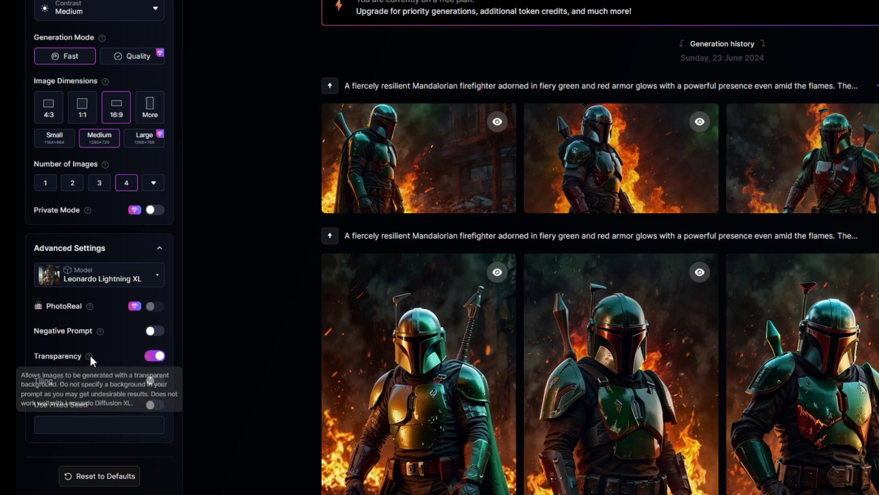
click(151, 356)
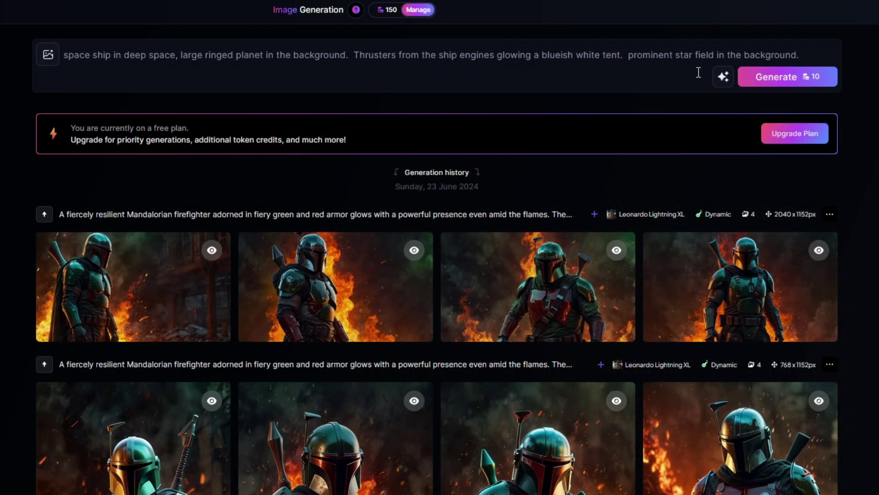
Step: Rewrite the spaceship prompt in detail with Improve Prompt, then show the Image Guidance panel
click(726, 82)
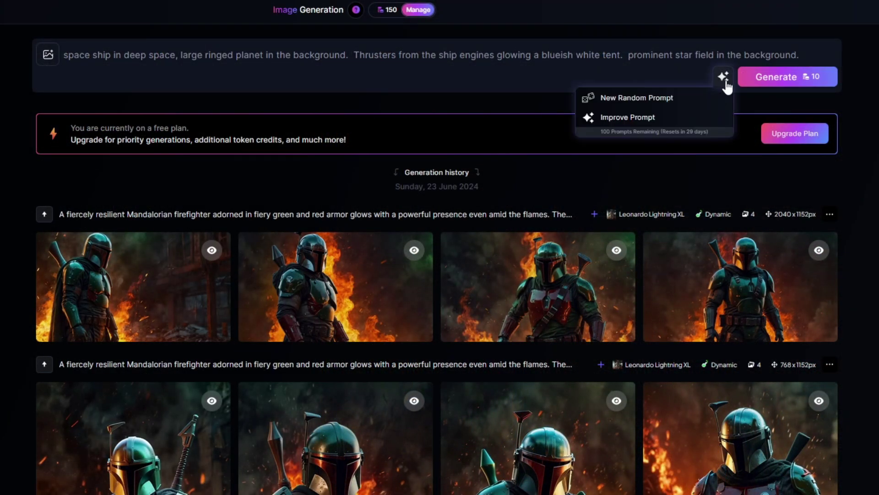
click(647, 120)
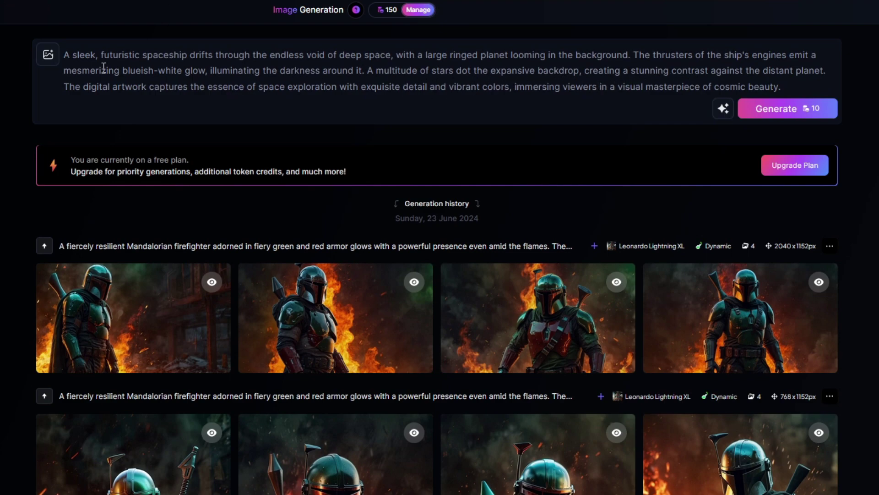
click(44, 60)
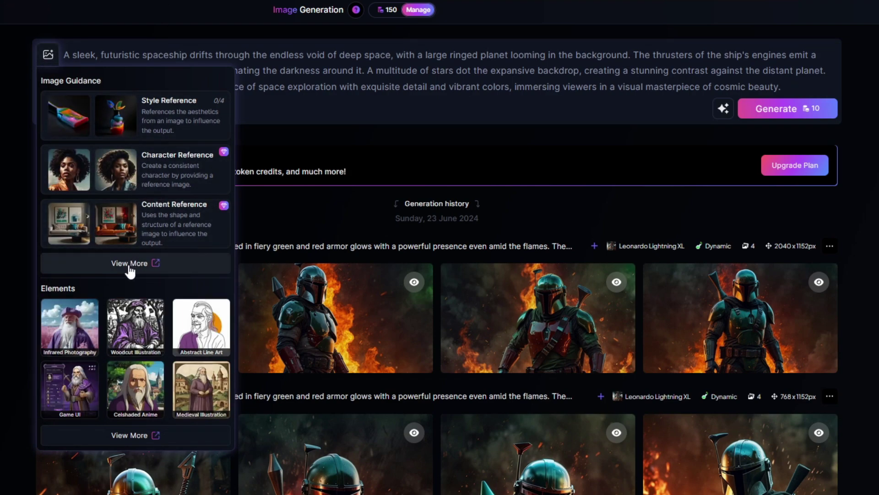
Step: Browse the Elements library and add the Glowwave element at 0.70 strength
click(132, 435)
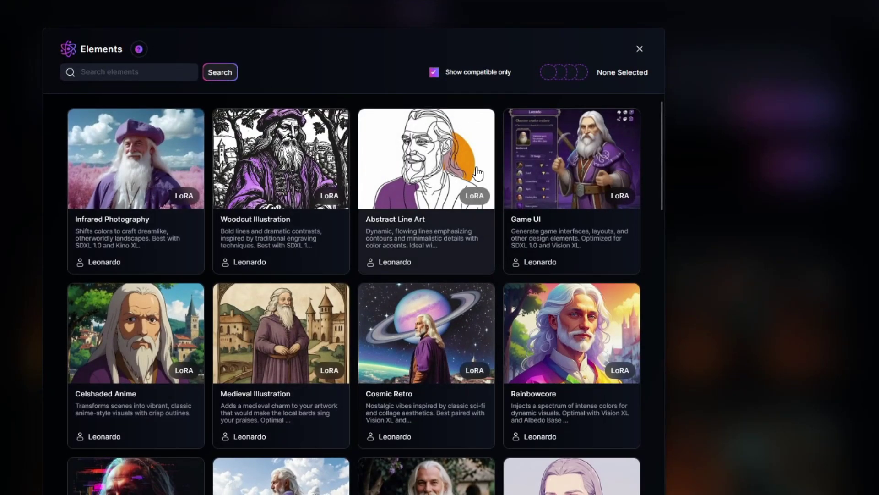
scroll(554, 173, down, 1)
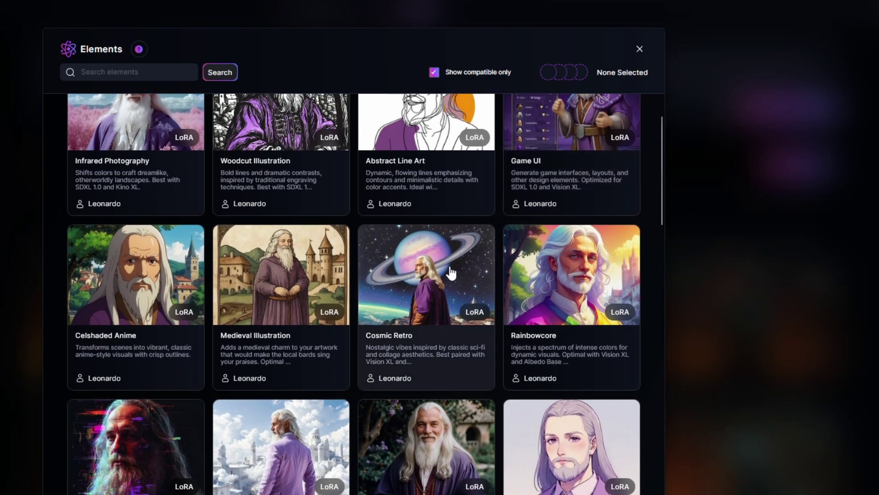
scroll(170, 286, down, 1)
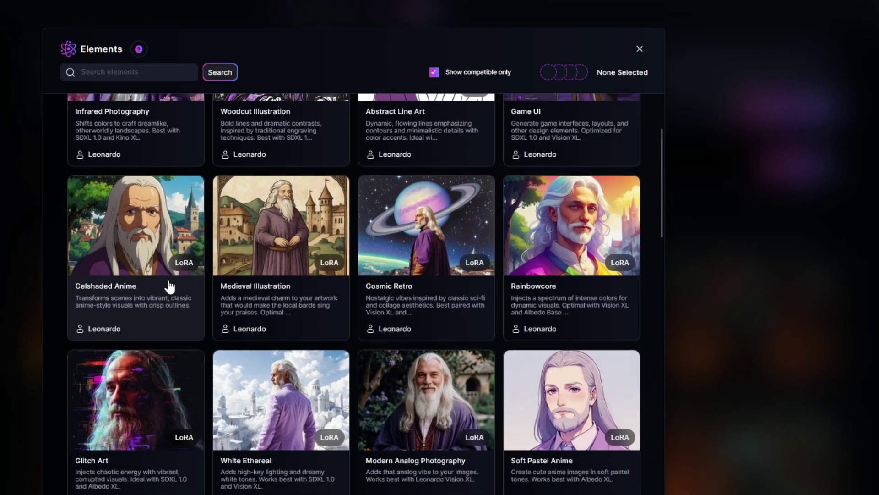
scroll(167, 289, down, 2)
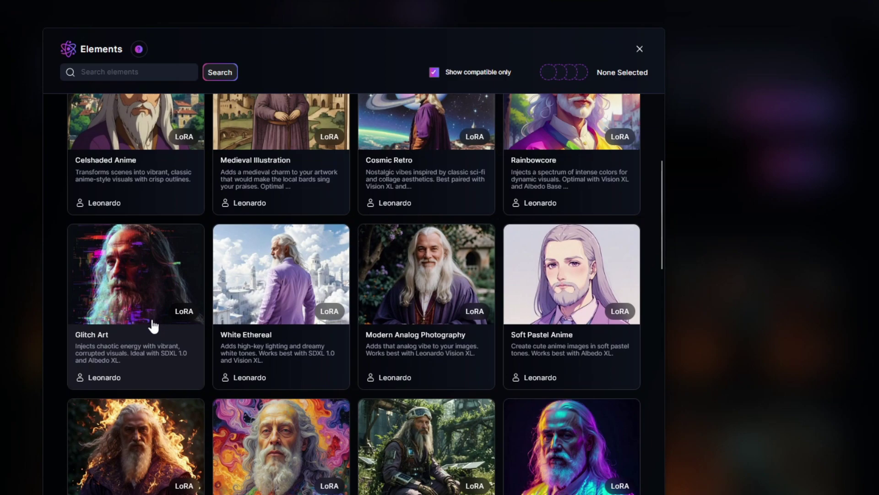
scroll(582, 431, down, 1)
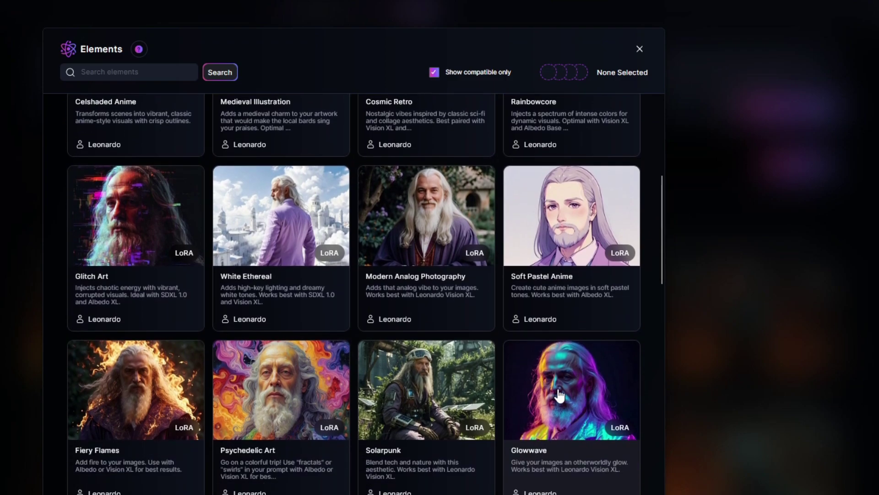
scroll(563, 387, down, 1)
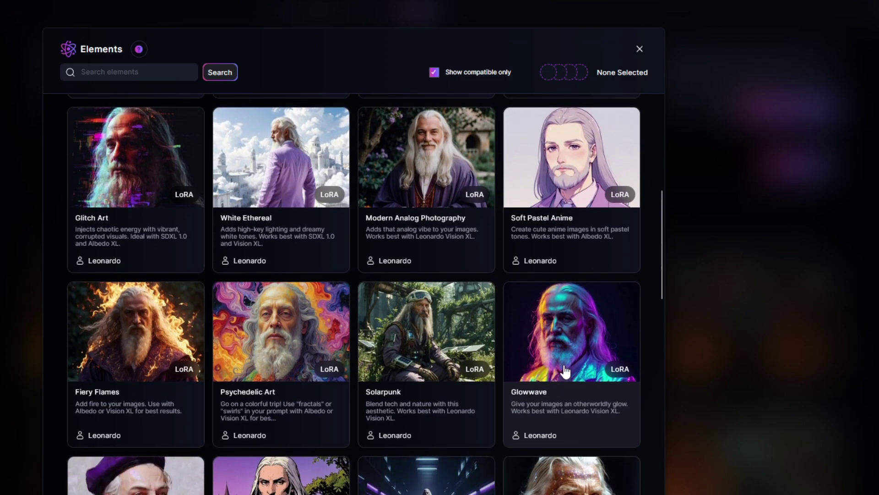
click(564, 370)
click(687, 113)
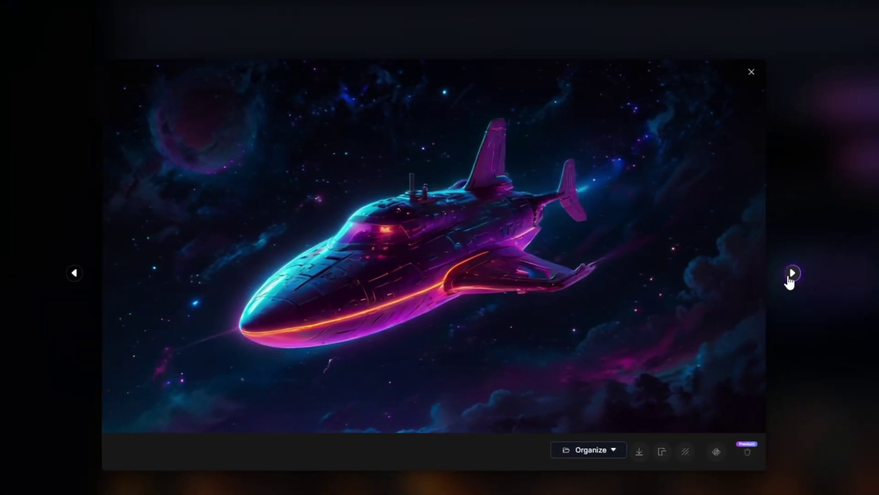
Step: Page through three more of the neon Glowwave spaceship images
click(792, 273)
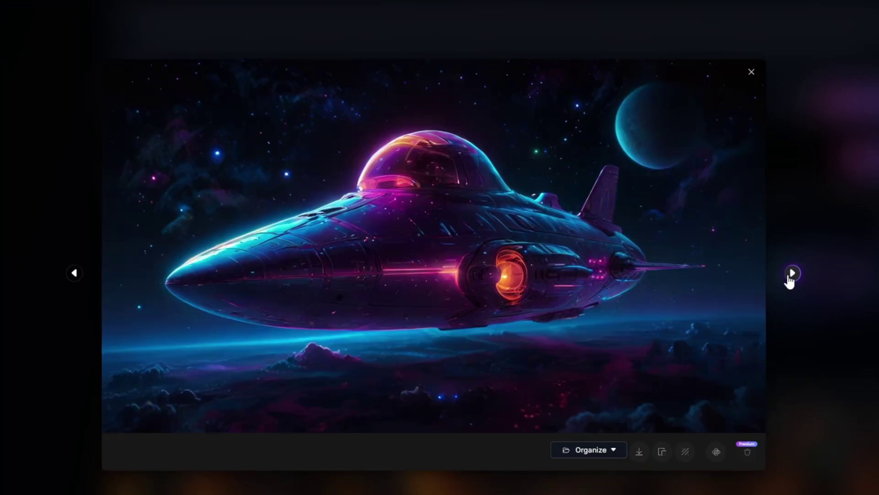
click(791, 275)
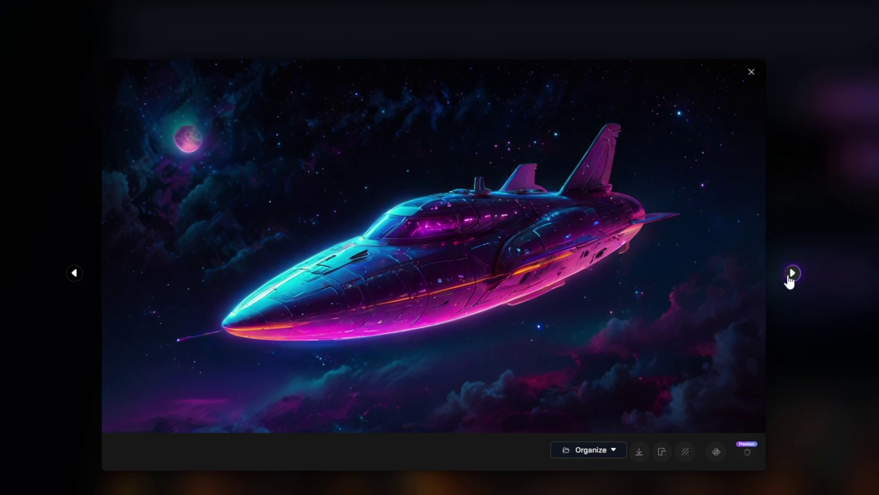
click(791, 273)
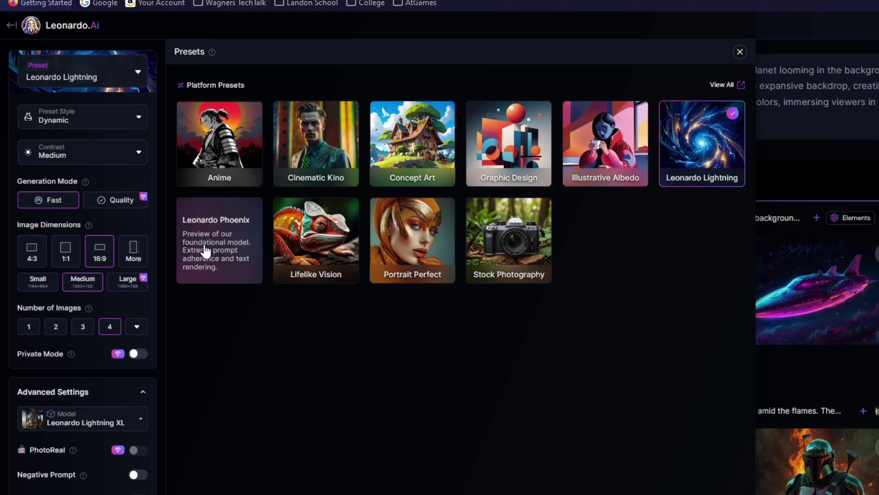
Step: Switch to the Leonardo Phoenix preset with the Cinematic preset style
click(205, 251)
click(96, 158)
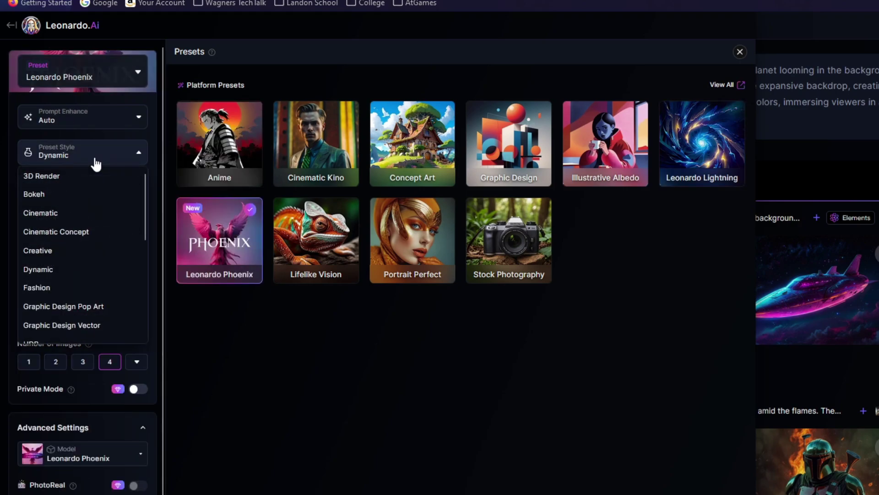
click(55, 215)
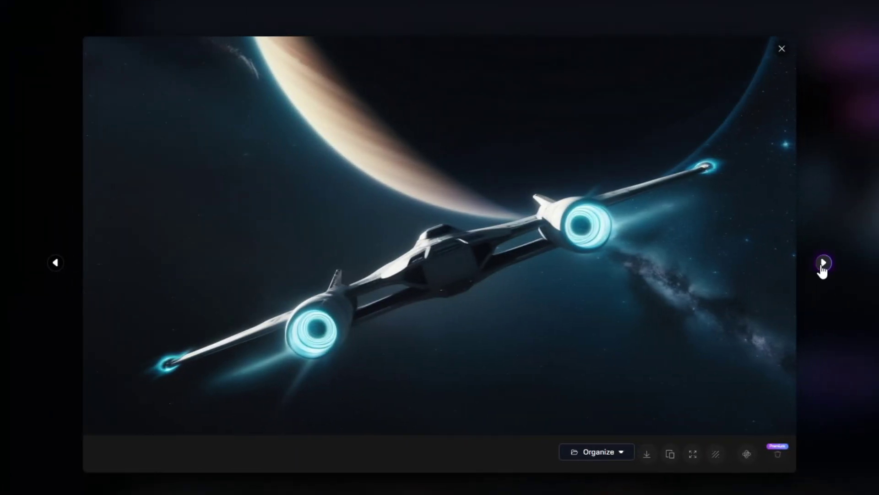
Step: Page through three of the Phoenix blue-thruster spaceship images
click(823, 263)
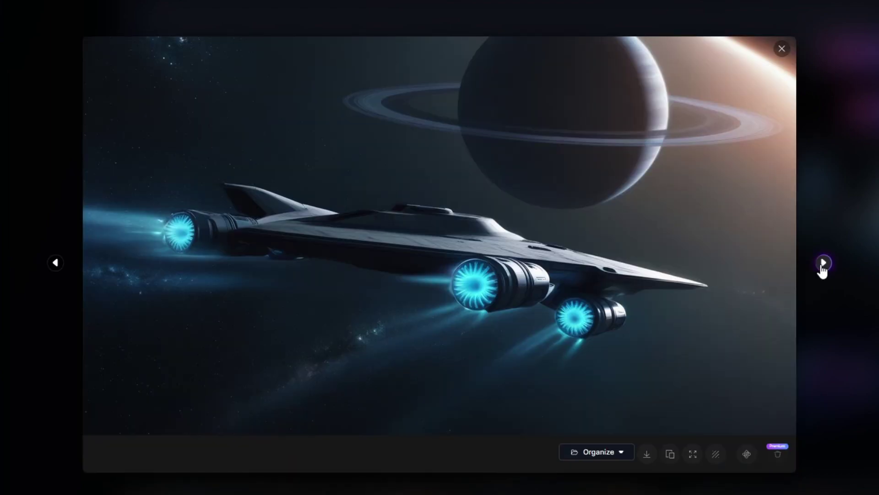
click(823, 263)
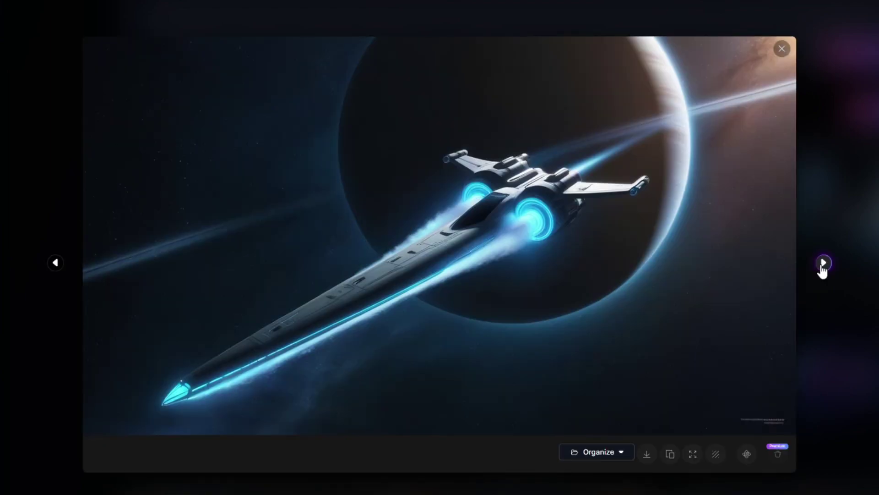
click(822, 263)
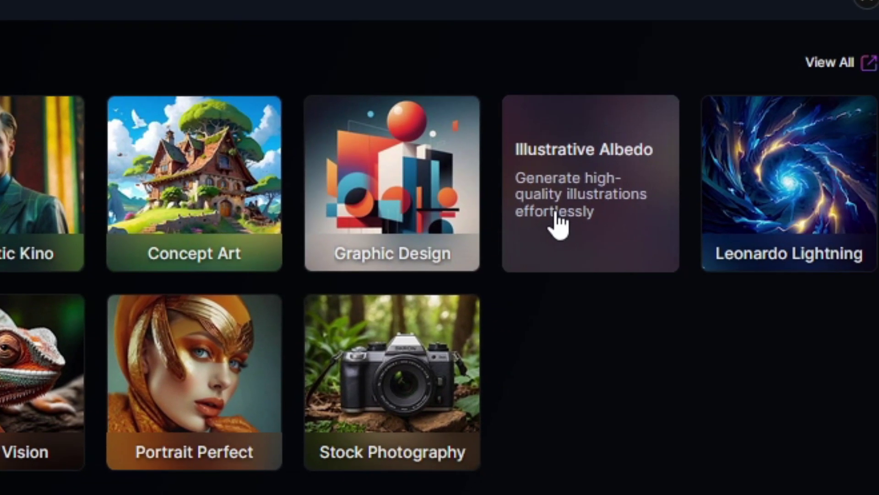
Step: Make Illustrative Albedo spaceships in Game Concept Cartoon style, browse three, then return home
click(558, 225)
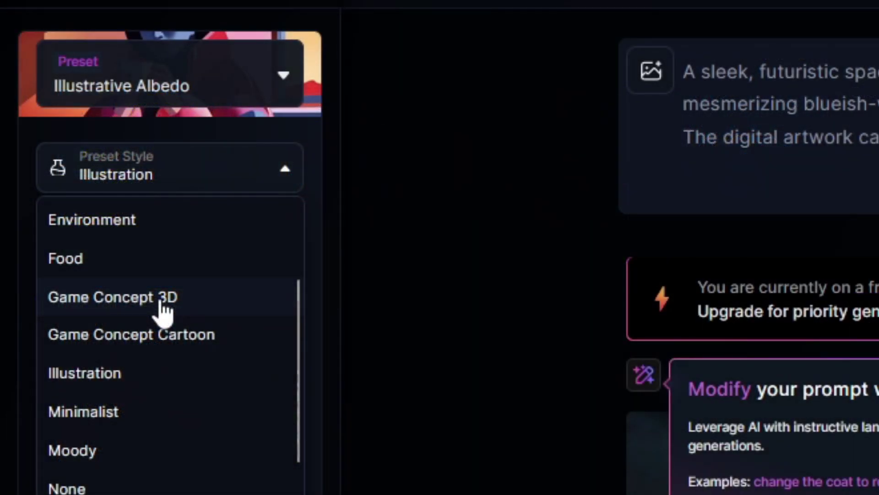
click(149, 343)
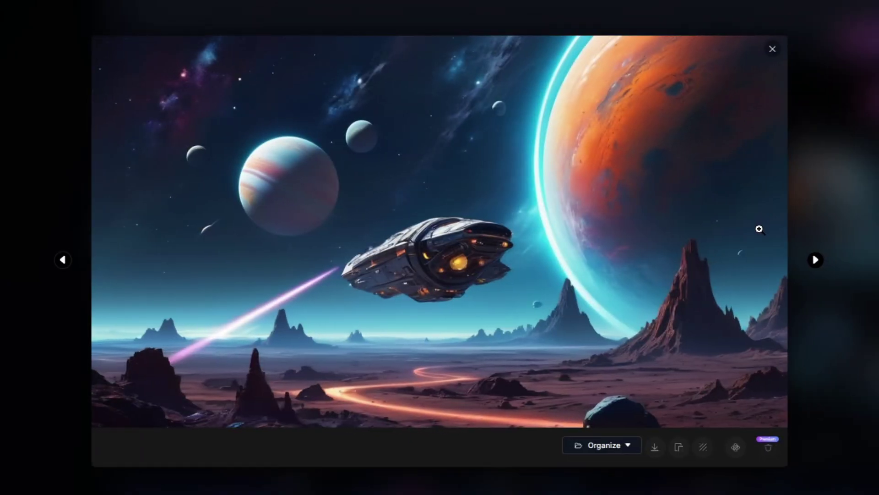
click(816, 260)
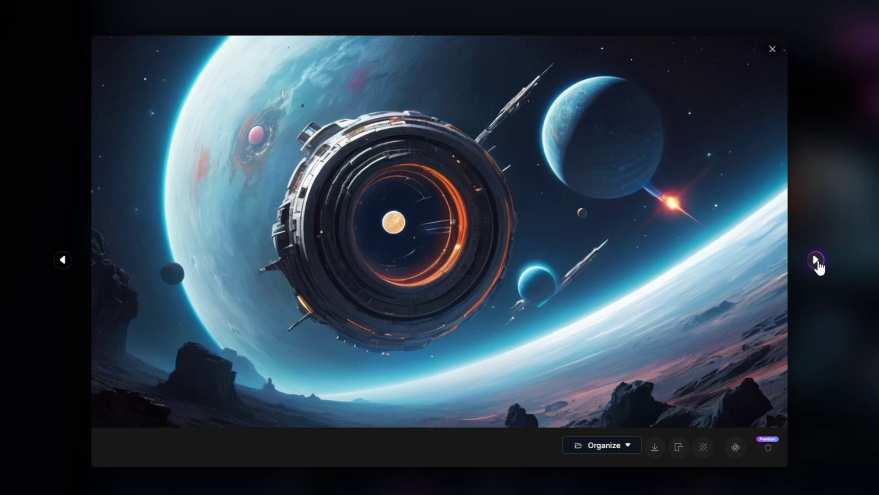
click(816, 260)
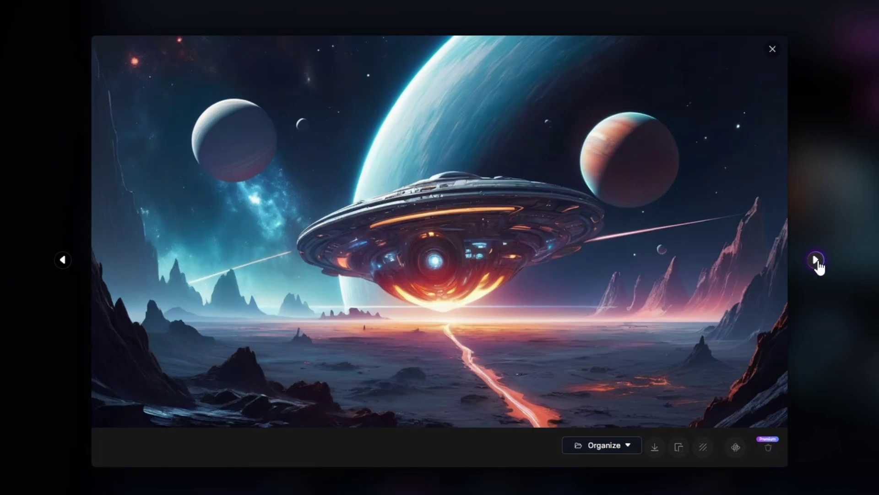
click(816, 260)
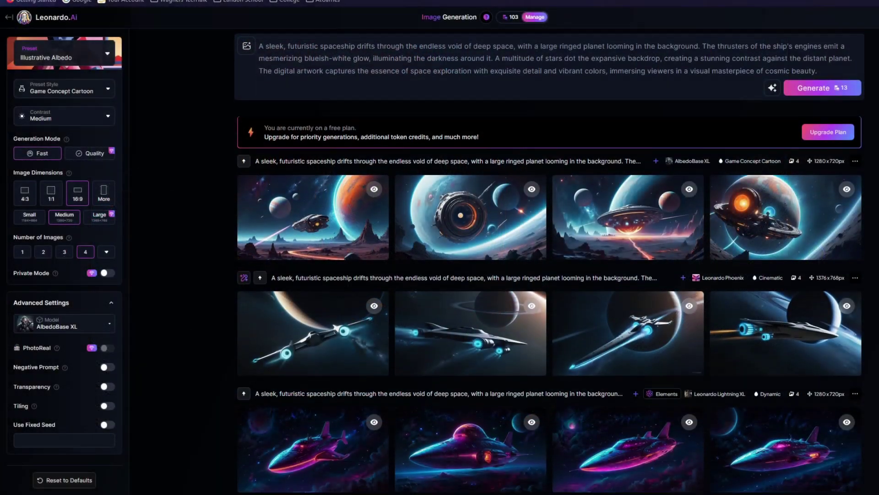
scroll(785, 140, down, 2)
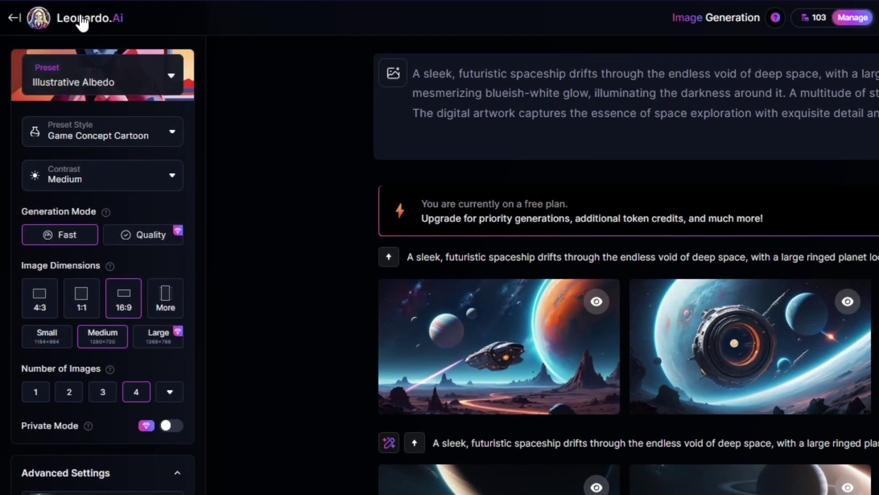
click(76, 14)
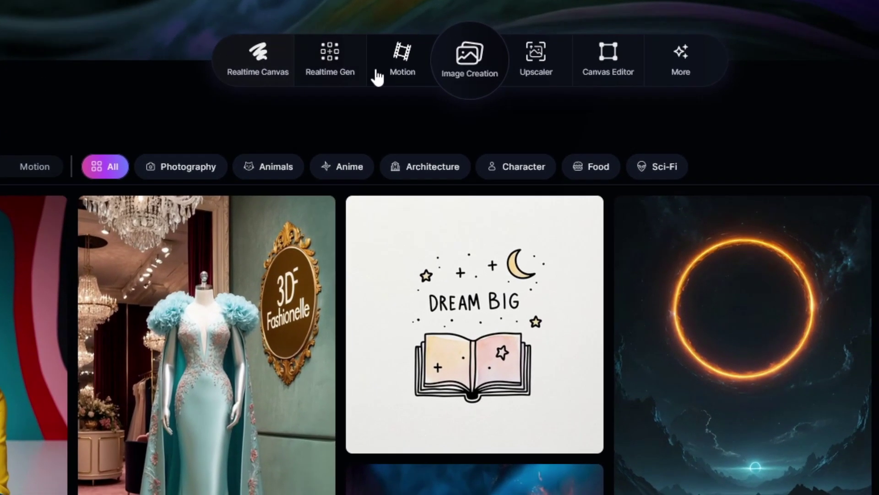
Step: Pick the cartoon flying-saucer image (1280×720) as Image2Motion source with motion strength 6
click(402, 61)
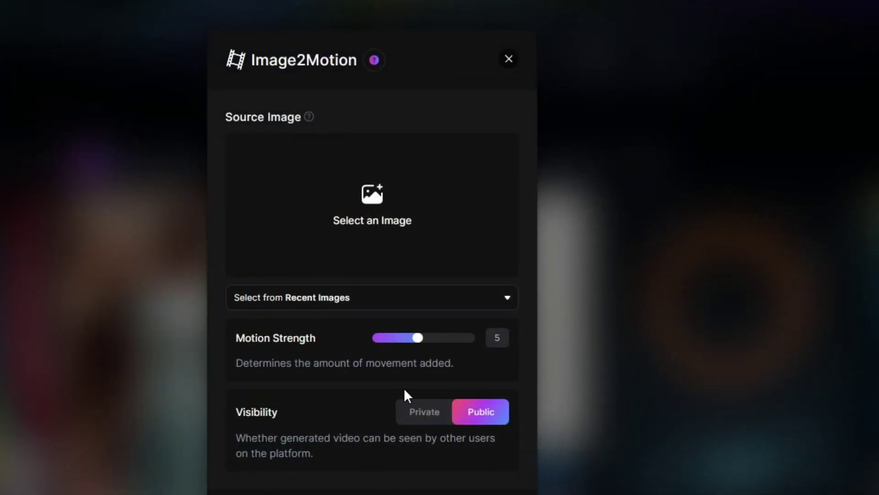
click(389, 216)
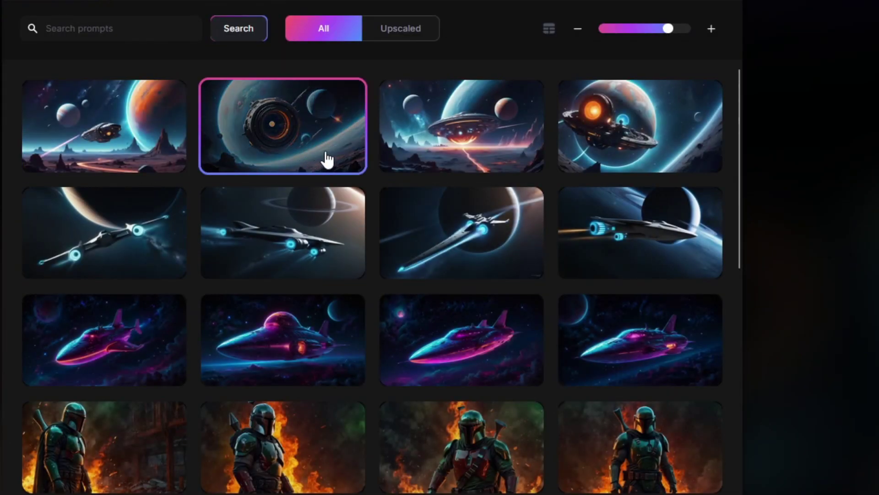
click(442, 149)
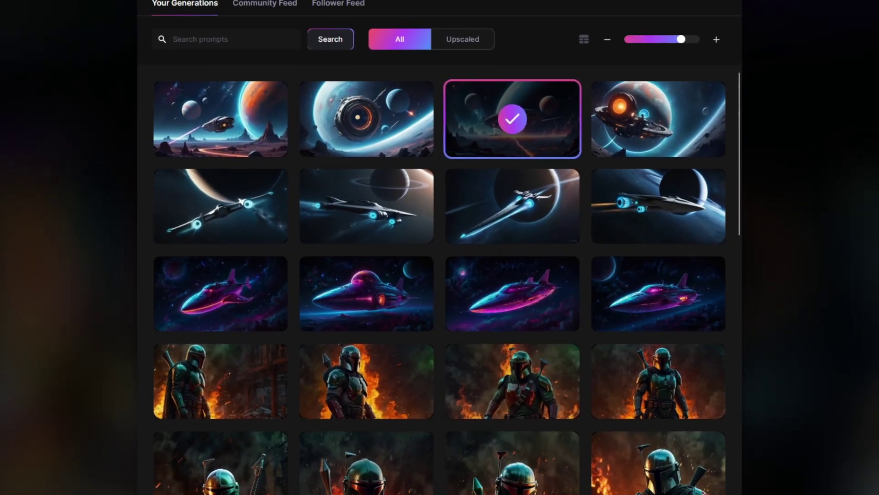
drag(477, 293, 489, 295)
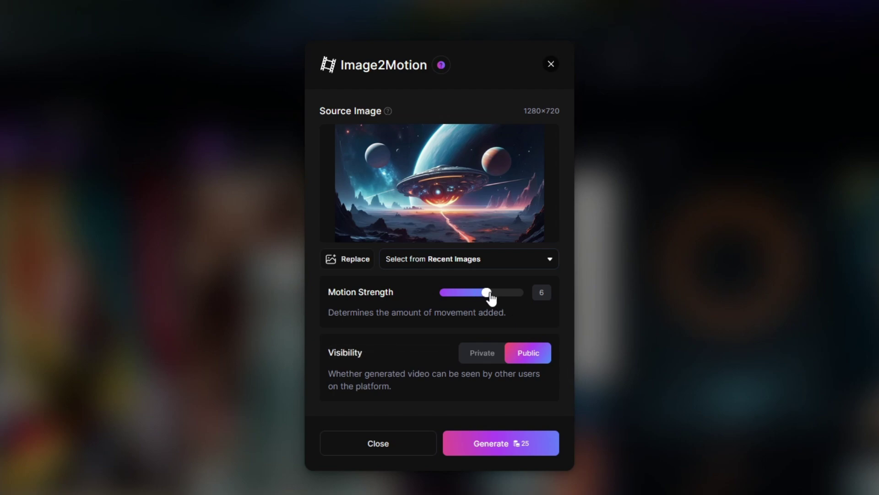